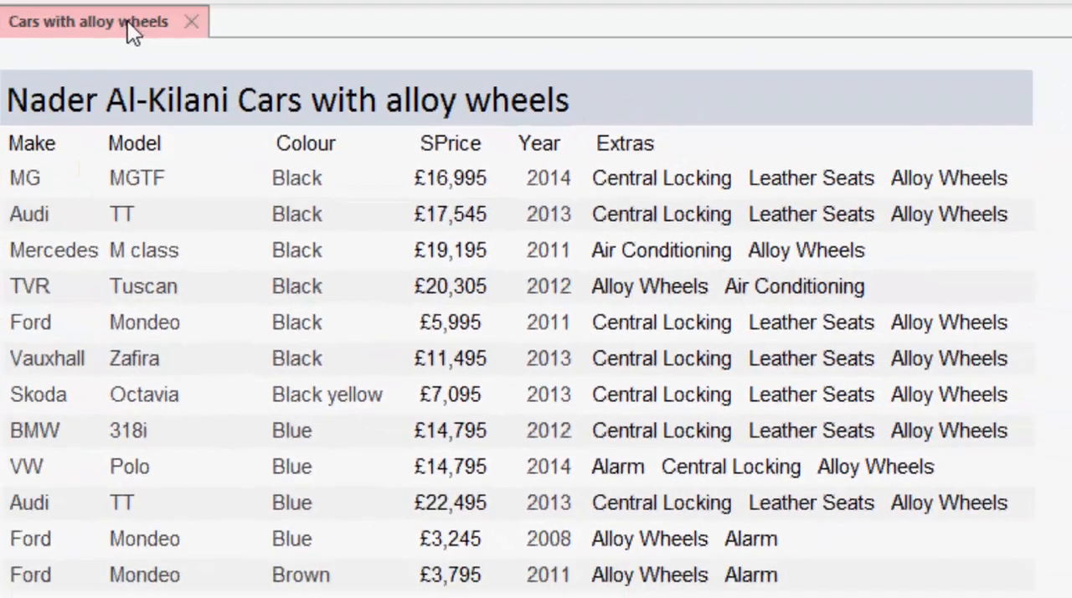
Open the Cars with alloy wheels report in Design View and set the Detail section's SPrice text box format to Euro
{"action": "right_click", "coordinate": [127, 21]}
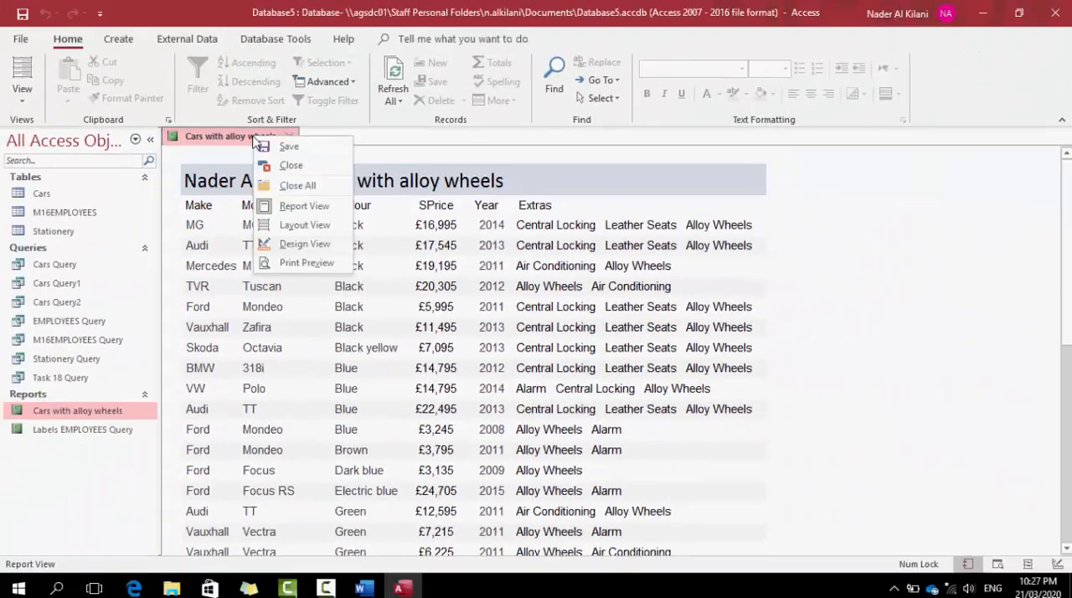
{"action": "left_click", "coordinate": [295, 249]}
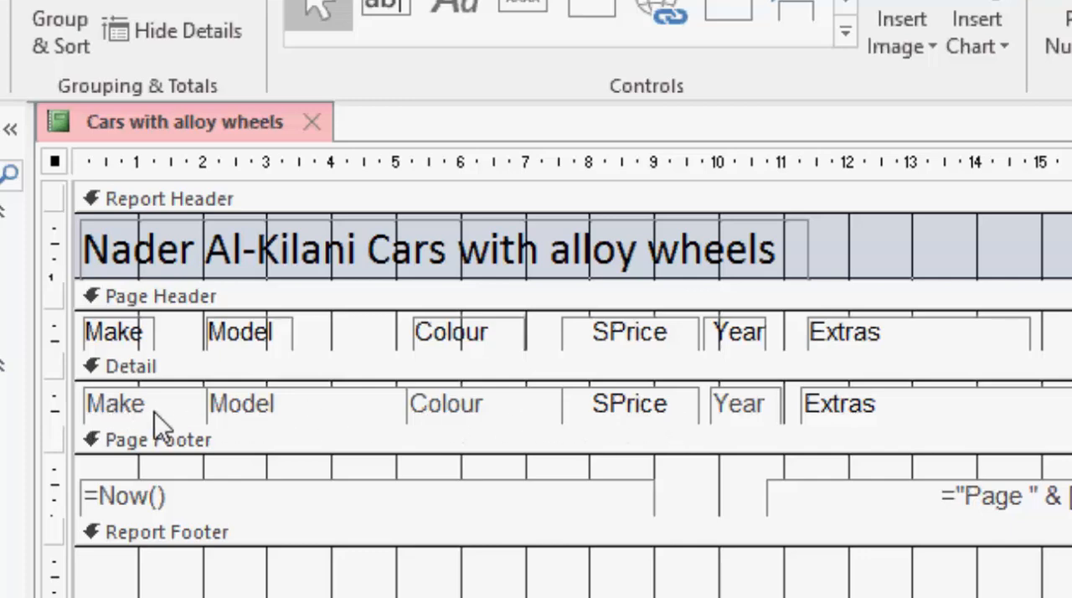
{"action": "left_click", "coordinate": [624, 407]}
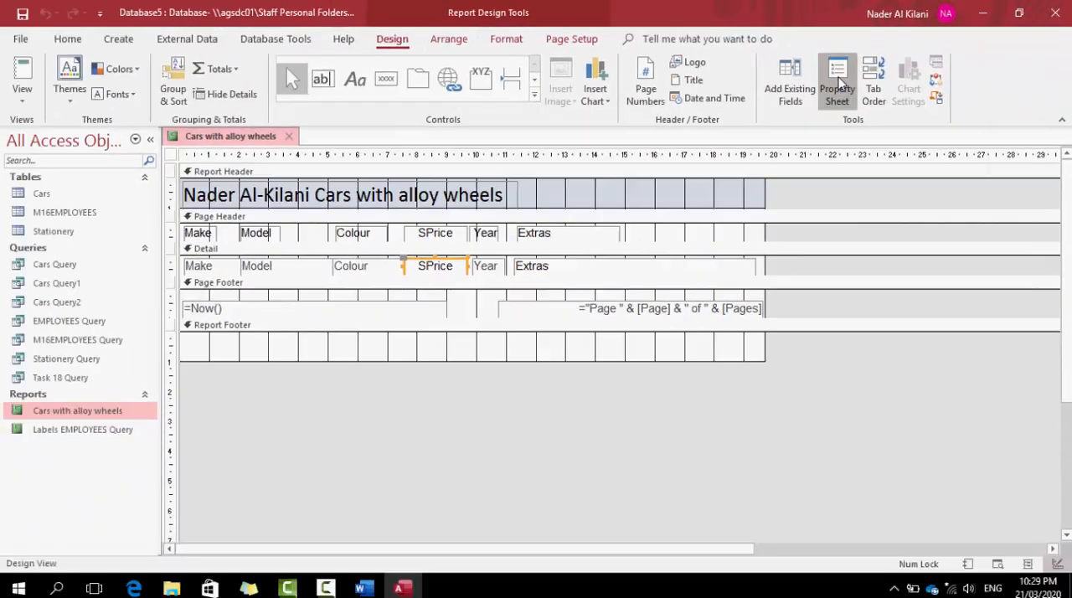
{"action": "left_click", "coordinate": [837, 83]}
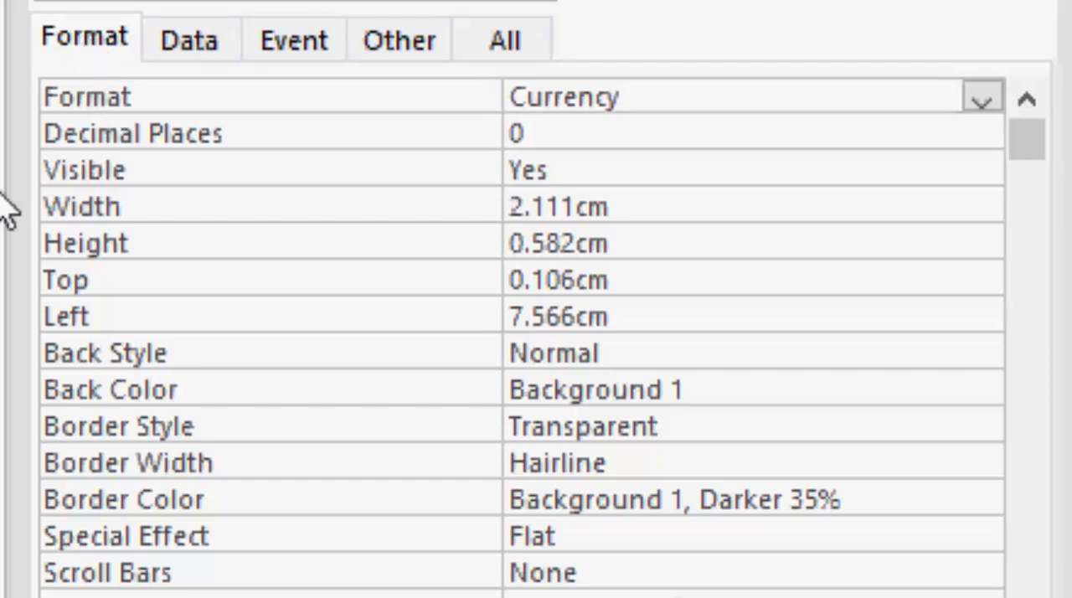
{"action": "left_click", "coordinate": [981, 97]}
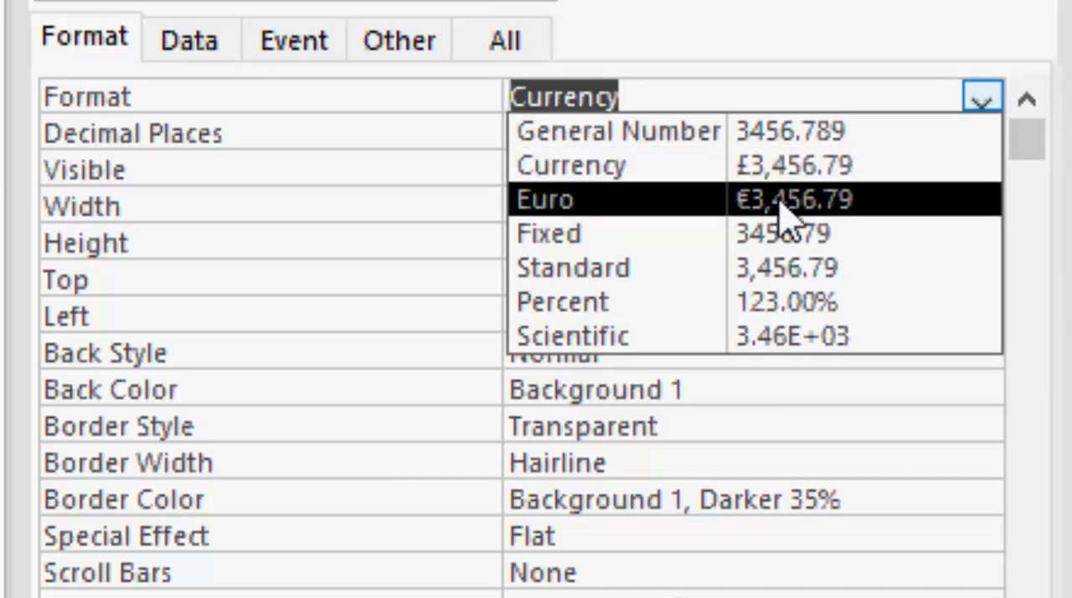
{"action": "left_click", "coordinate": [779, 203]}
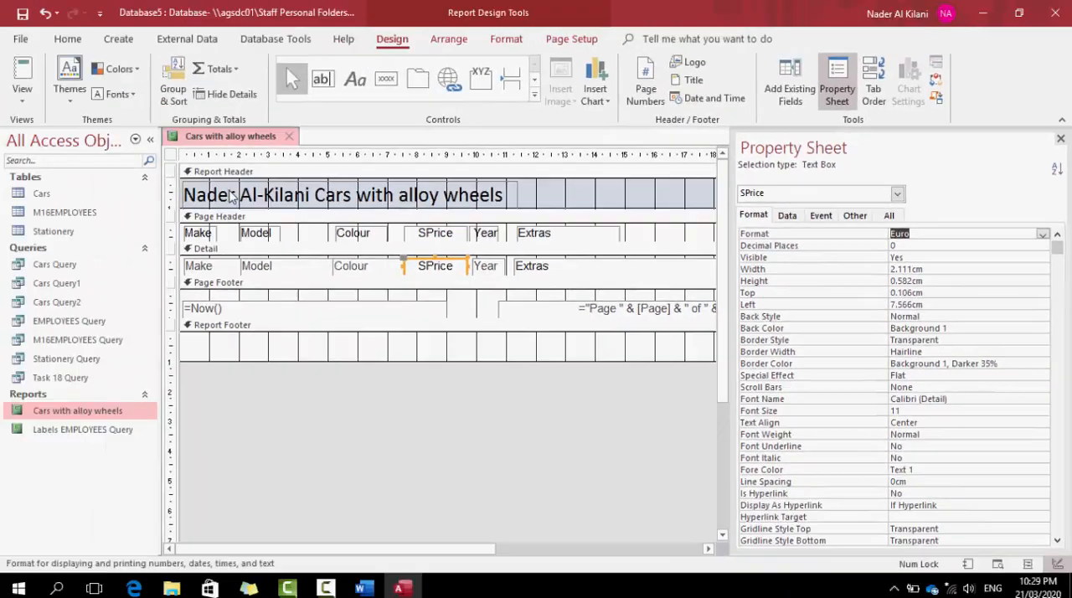
Check the currency format of the prices in Print Preview and return to Design View
{"action": "right_click", "coordinate": [250, 136]}
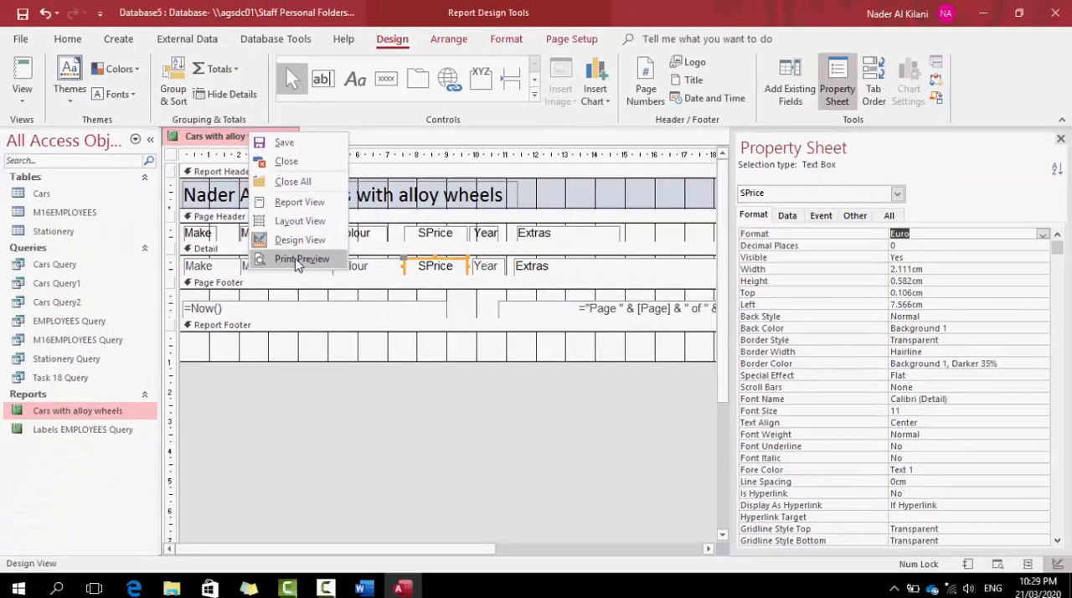
{"action": "left_click", "coordinate": [299, 259]}
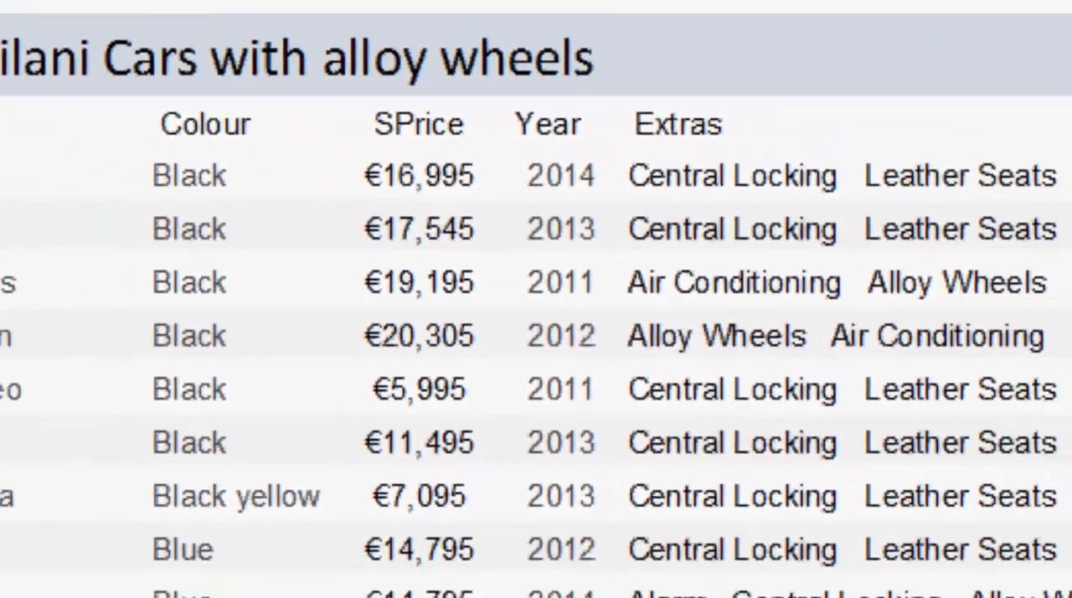
{"action": "right_click", "coordinate": [248, 135]}
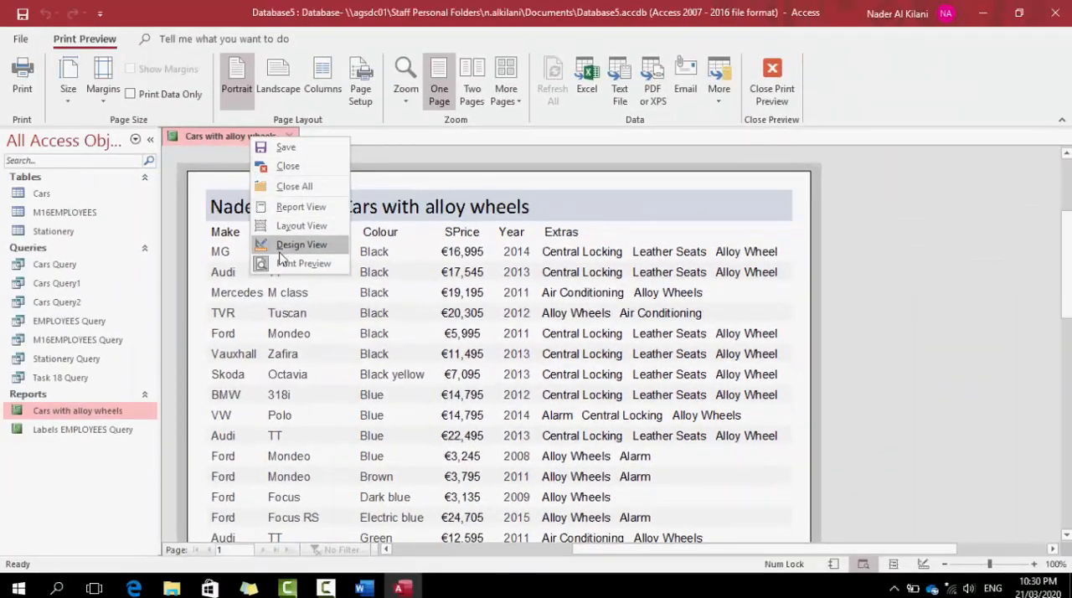
{"action": "left_click", "coordinate": [202, 219]}
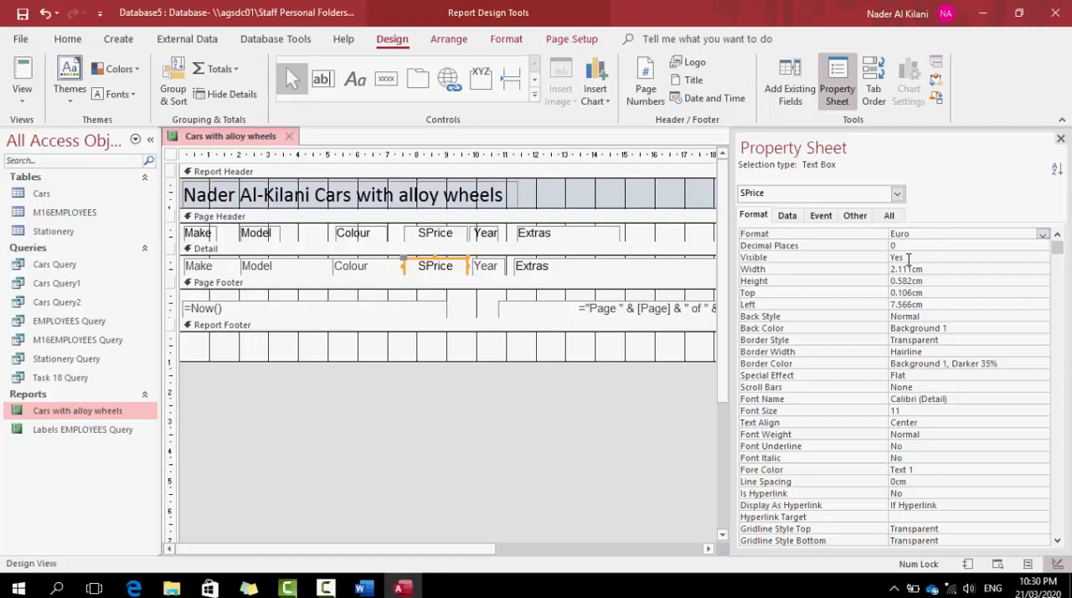
Set the decimal places of the SPrice text box to 1
{"action": "left_click", "coordinate": [923, 232]}
{"action": "left_click", "coordinate": [1043, 235]}
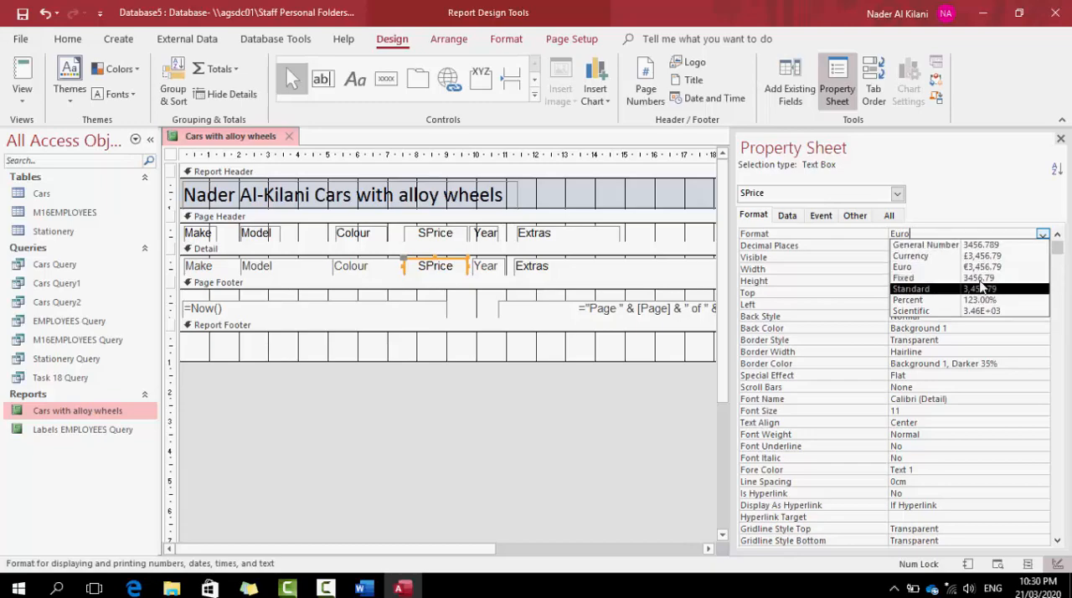
{"action": "left_click", "coordinate": [973, 208]}
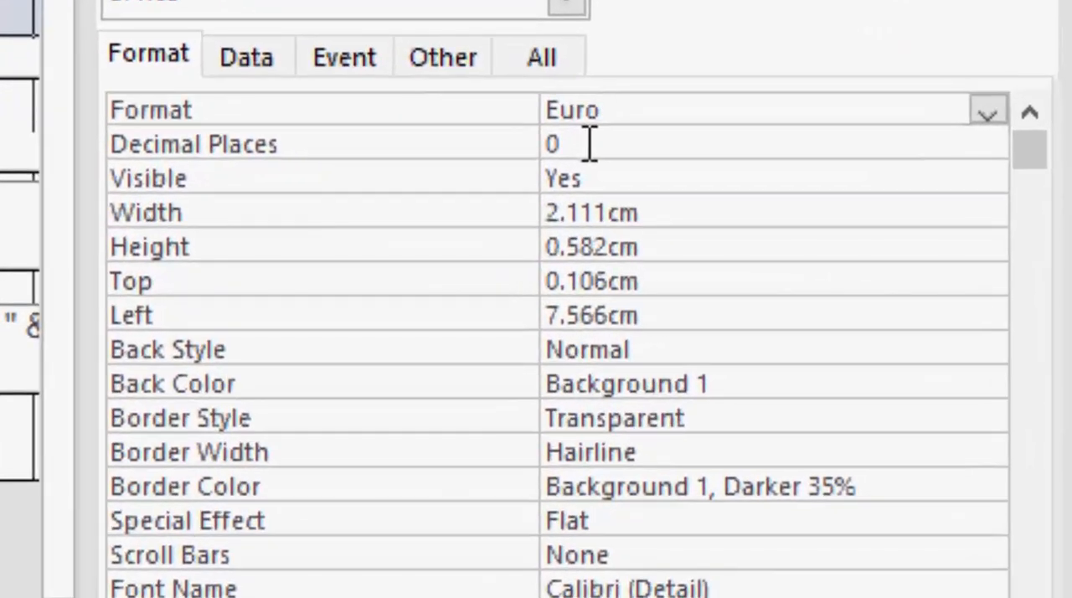
{"action": "double_click", "coordinate": [553, 144]}
{"action": "type", "text": "1"}
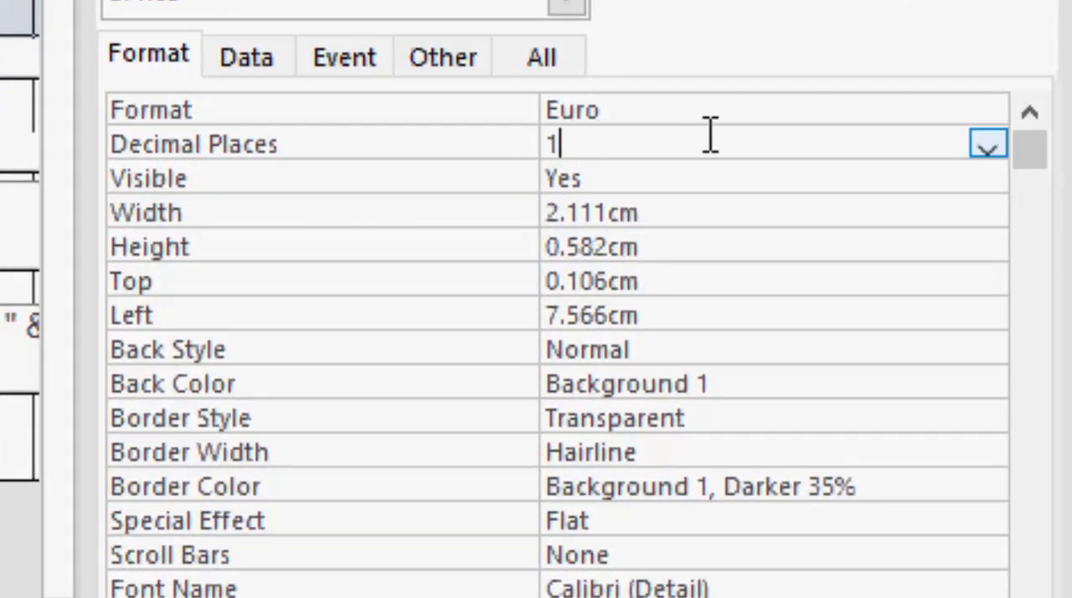
{"action": "left_click", "coordinate": [770, 251]}
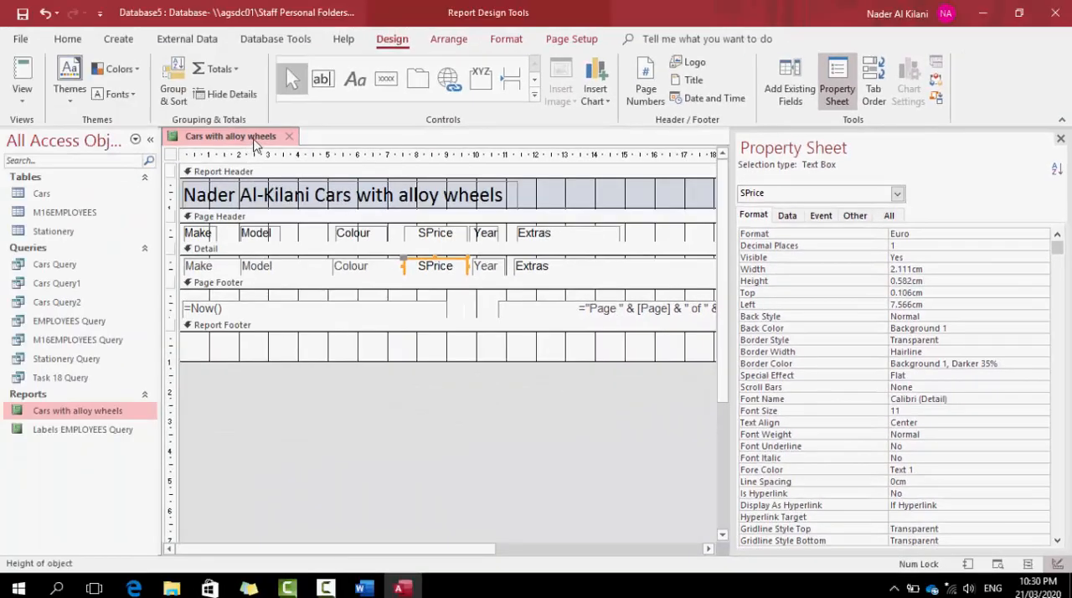
Check the decimal places of the SPrice column in Print Preview and return to Design View
{"action": "right_click", "coordinate": [255, 144]}
{"action": "left_click", "coordinate": [288, 264]}
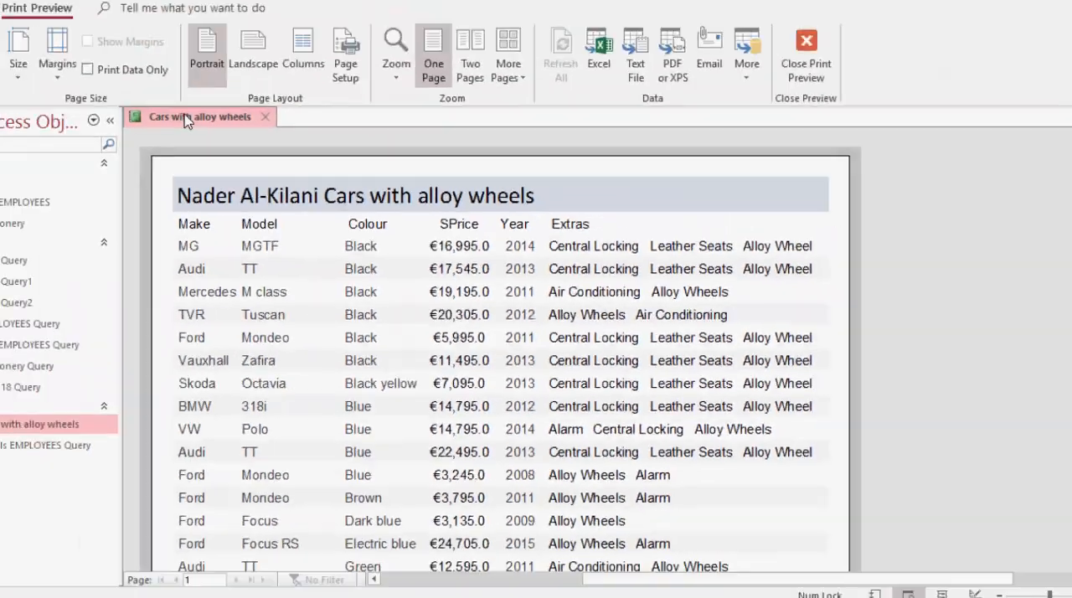
{"action": "right_click", "coordinate": [192, 117]}
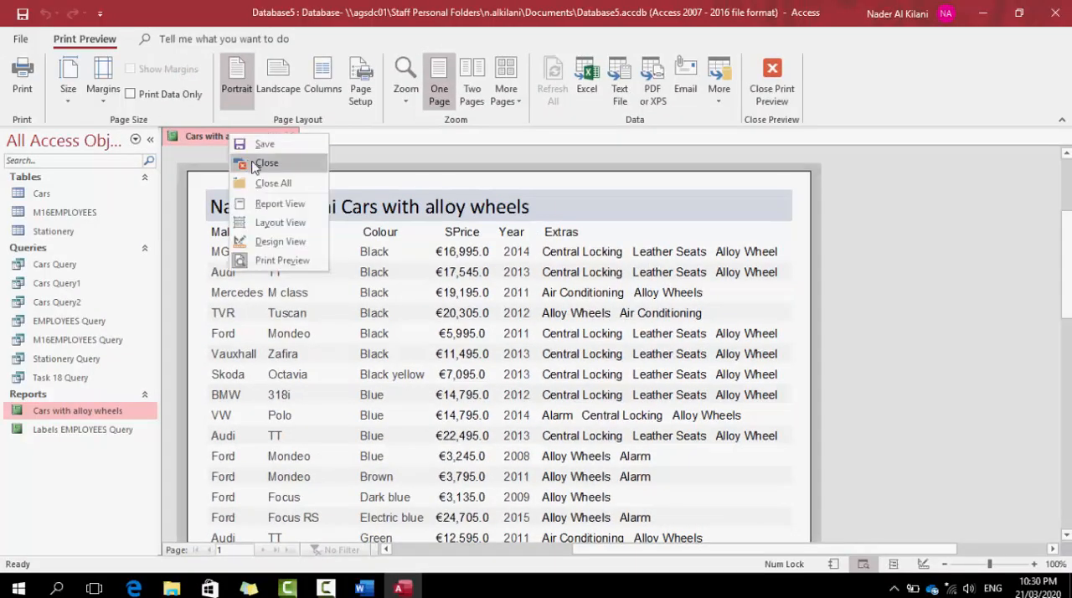
{"action": "left_click", "coordinate": [277, 241]}
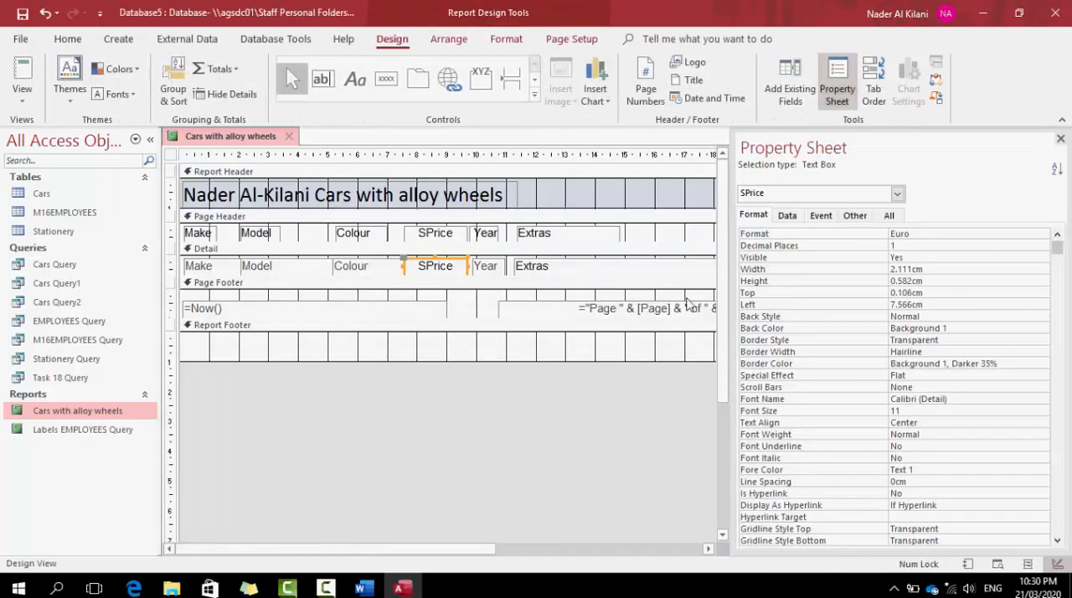
Switch to the Word lesson document to read the topics to be covered, and return to the Access report
{"action": "left_click", "coordinate": [363, 589]}
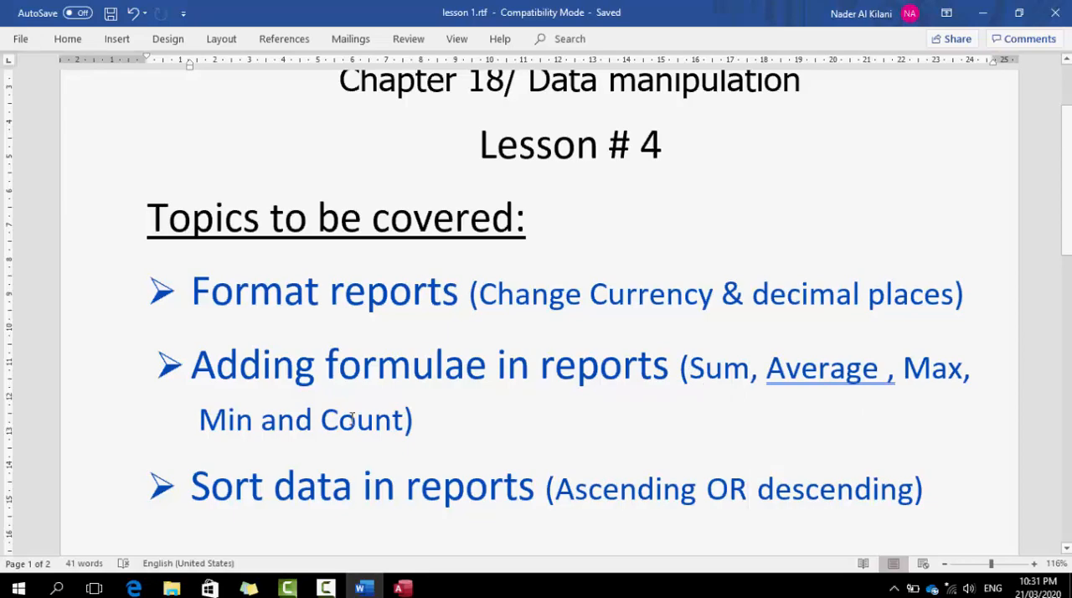
{"action": "left_click", "coordinate": [403, 589]}
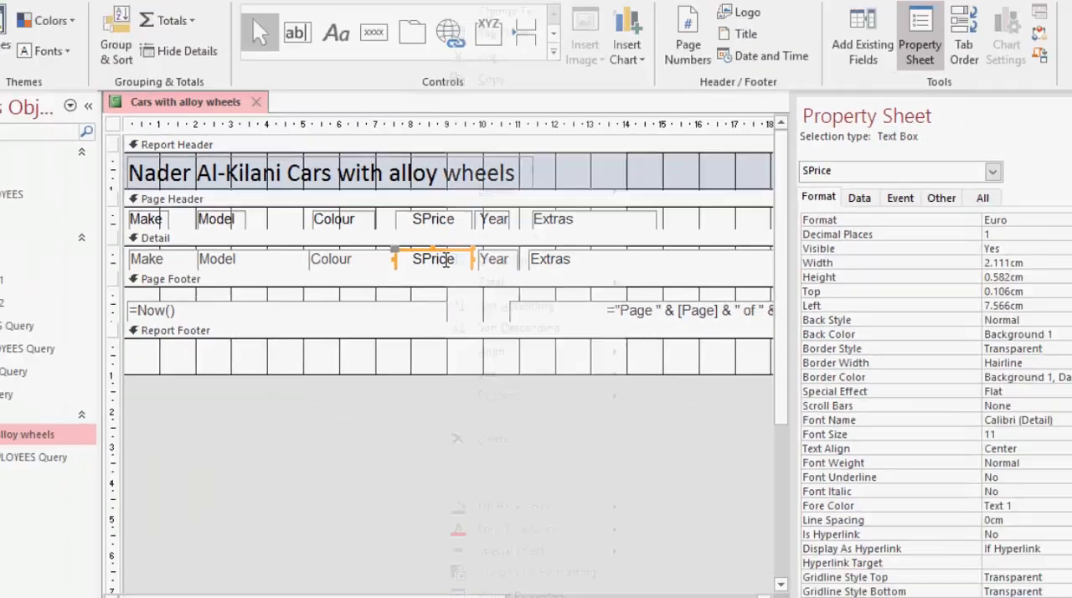
Add a Sum total of SPrice to the report footer and widen its text box to about 3.2 cm
{"action": "right_click", "coordinate": [453, 214]}
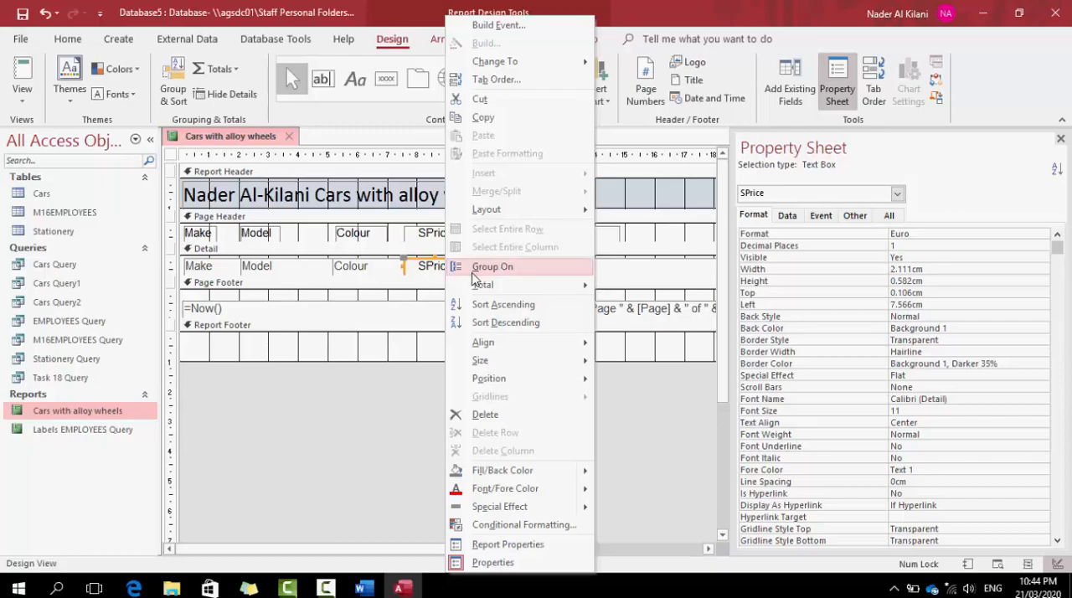
{"action": "mouse_move", "coordinate": [549, 283]}
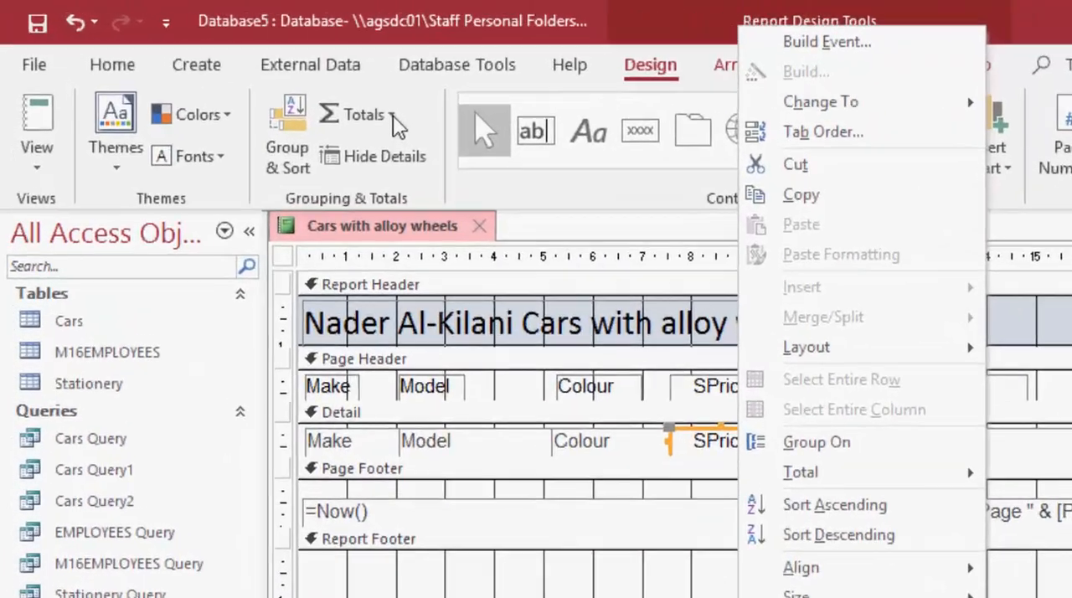
{"action": "left_click", "coordinate": [237, 72]}
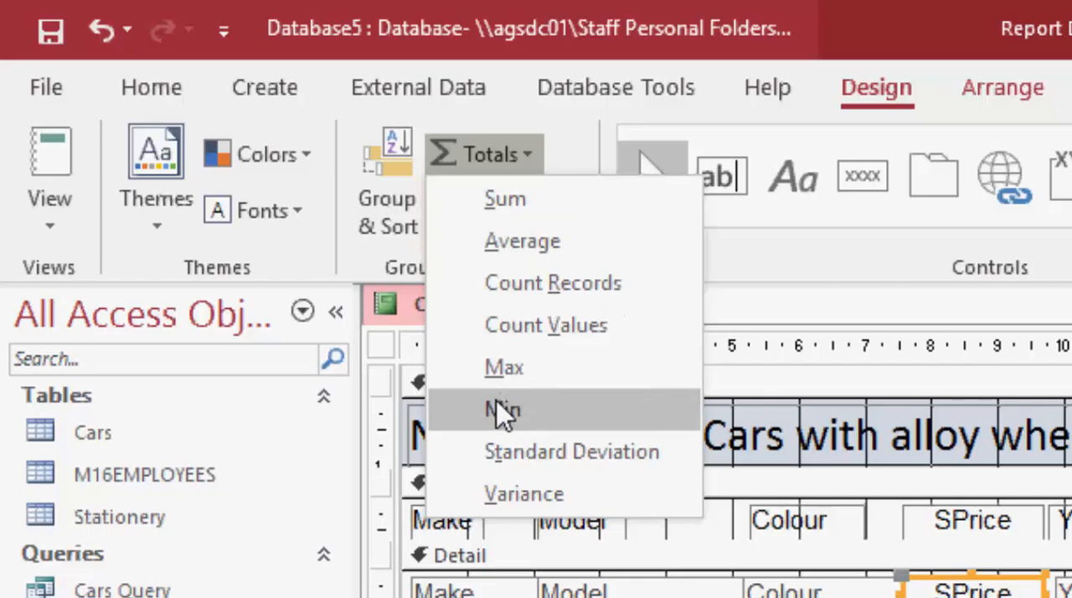
{"action": "left_click", "coordinate": [501, 370]}
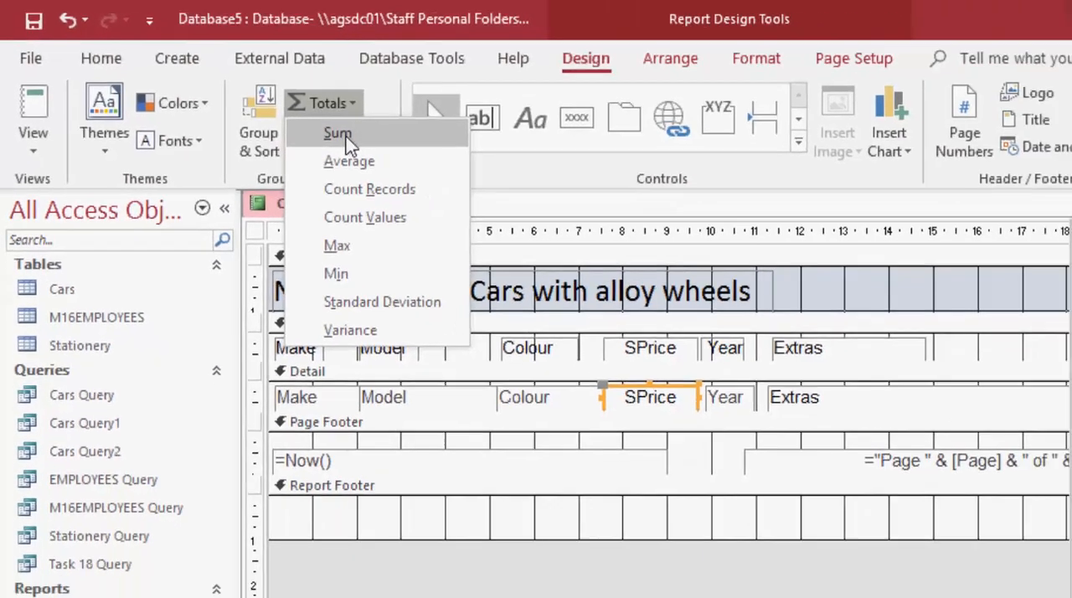
{"action": "left_click", "coordinate": [504, 199]}
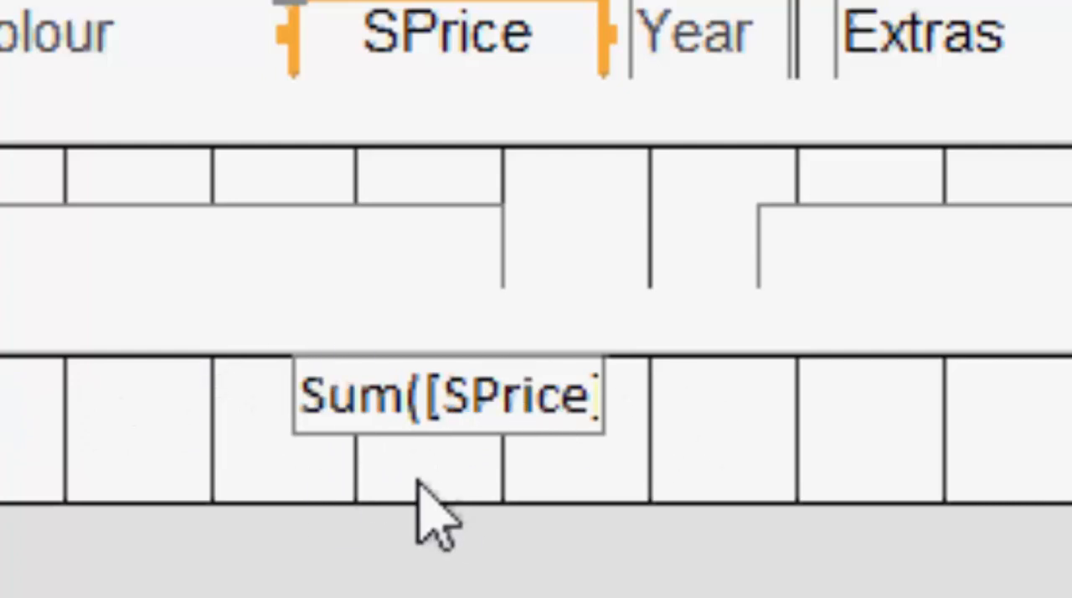
{"action": "left_click", "coordinate": [345, 395]}
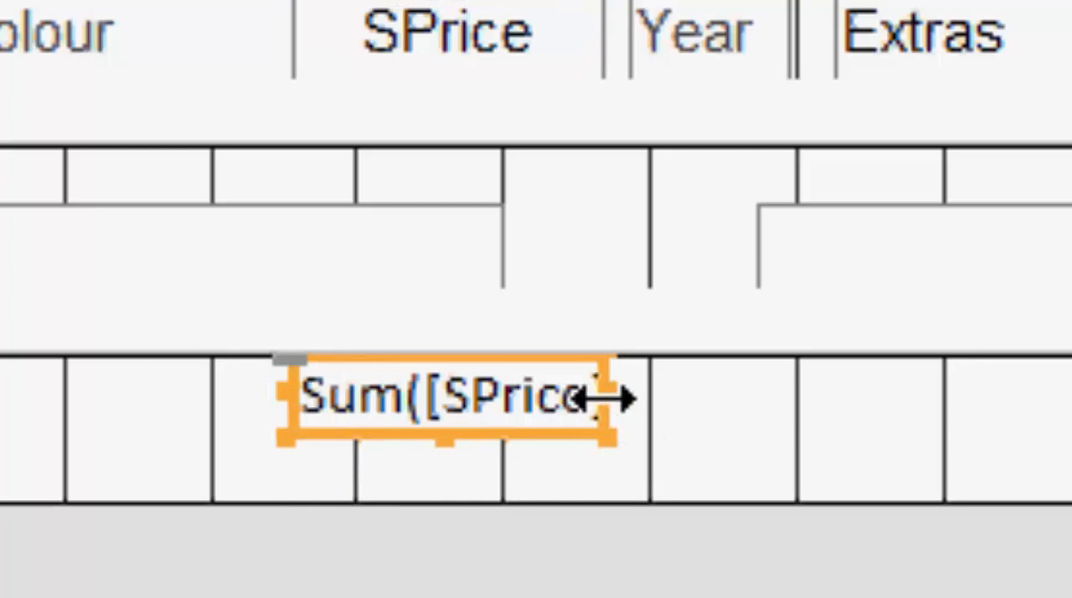
{"action": "left_click_drag", "start_coordinate": [603, 400], "coordinate": [770, 395]}
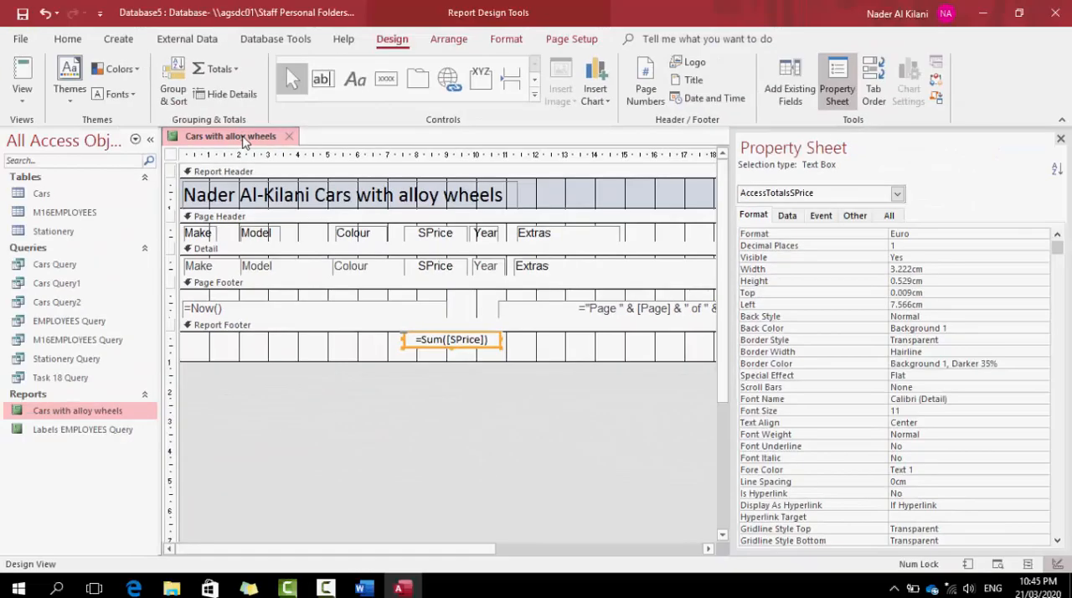
View the SPrice total at the end of the report in Print Preview
{"action": "right_click", "coordinate": [243, 139]}
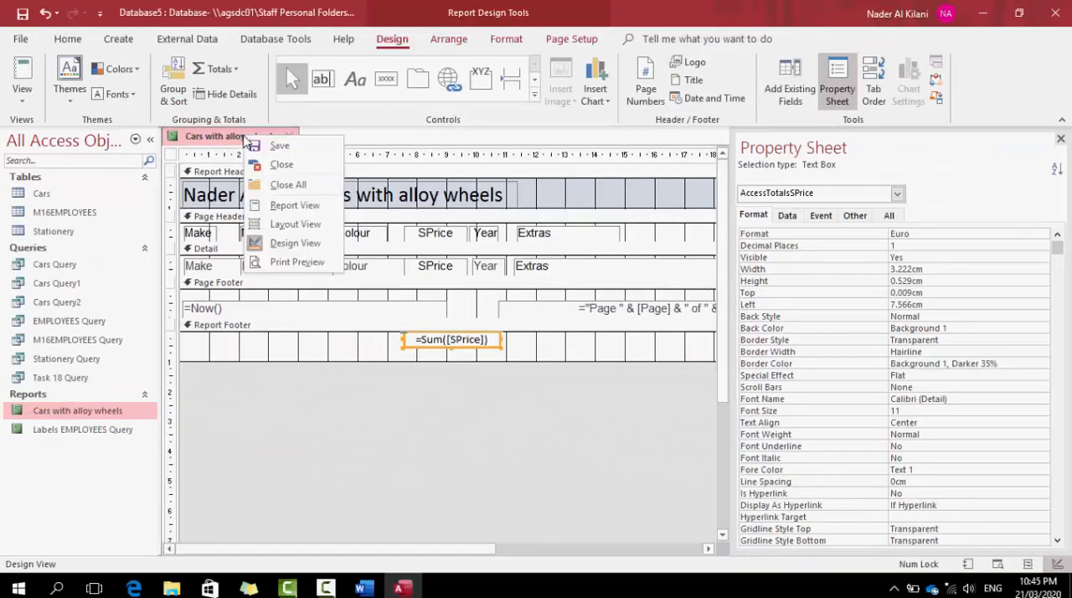
{"action": "left_click", "coordinate": [297, 262]}
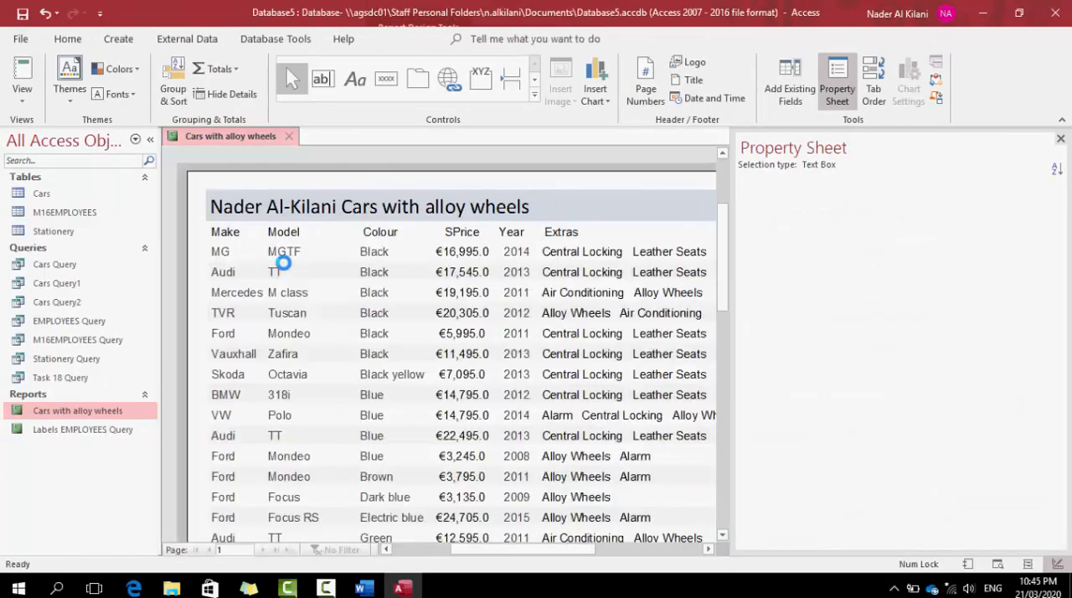
{"action": "left_click", "coordinate": [527, 368]}
{"action": "scroll", "coordinate": [532, 375], "scroll_direction": "down", "scroll_amount": 8}
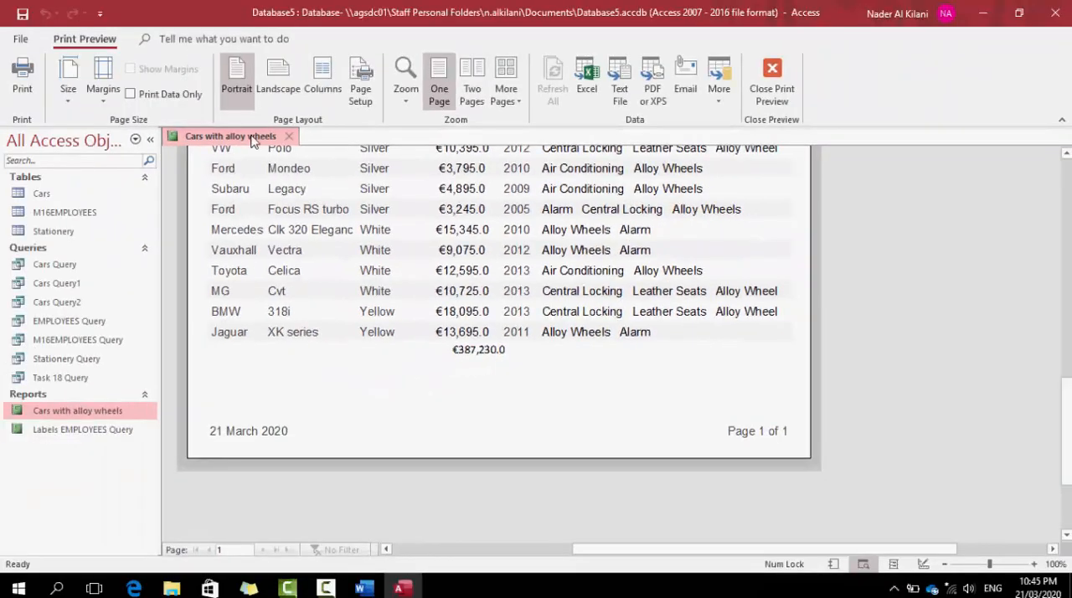
In Layout View, left-align the SPrice total below the price column and narrow its text box
{"action": "right_click", "coordinate": [251, 136]}
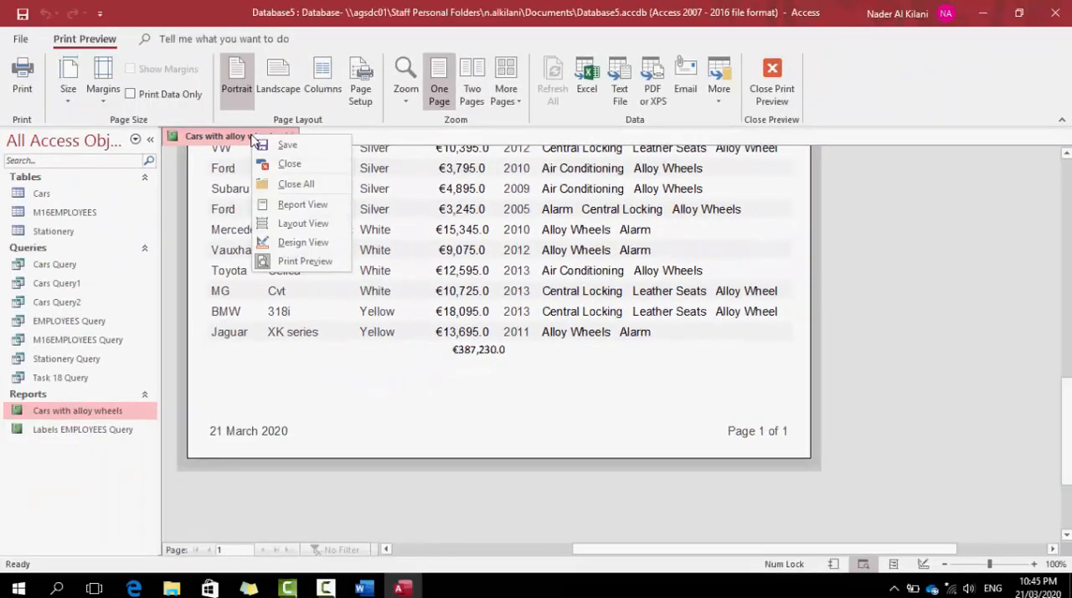
{"action": "left_click", "coordinate": [294, 223]}
{"action": "scroll", "coordinate": [492, 452], "scroll_direction": "down", "scroll_amount": 10}
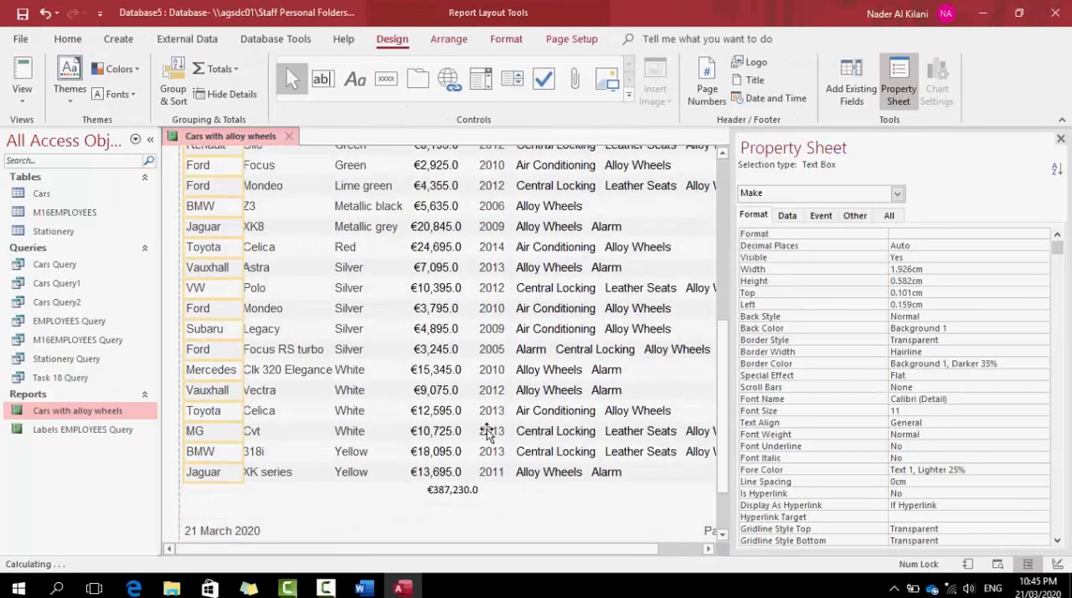
{"action": "left_click", "coordinate": [444, 491]}
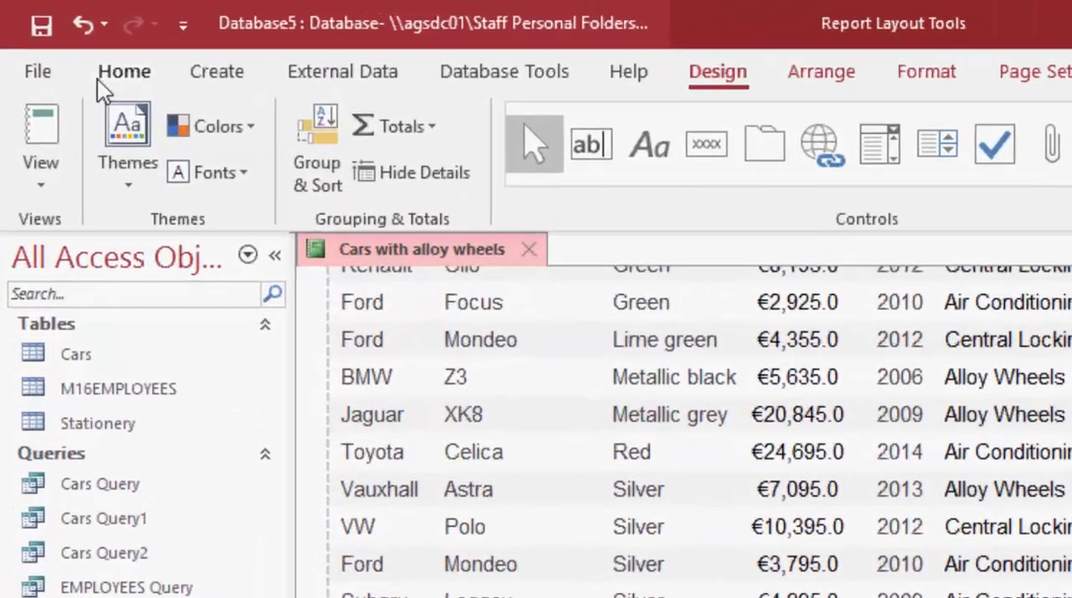
{"action": "left_click", "coordinate": [64, 41]}
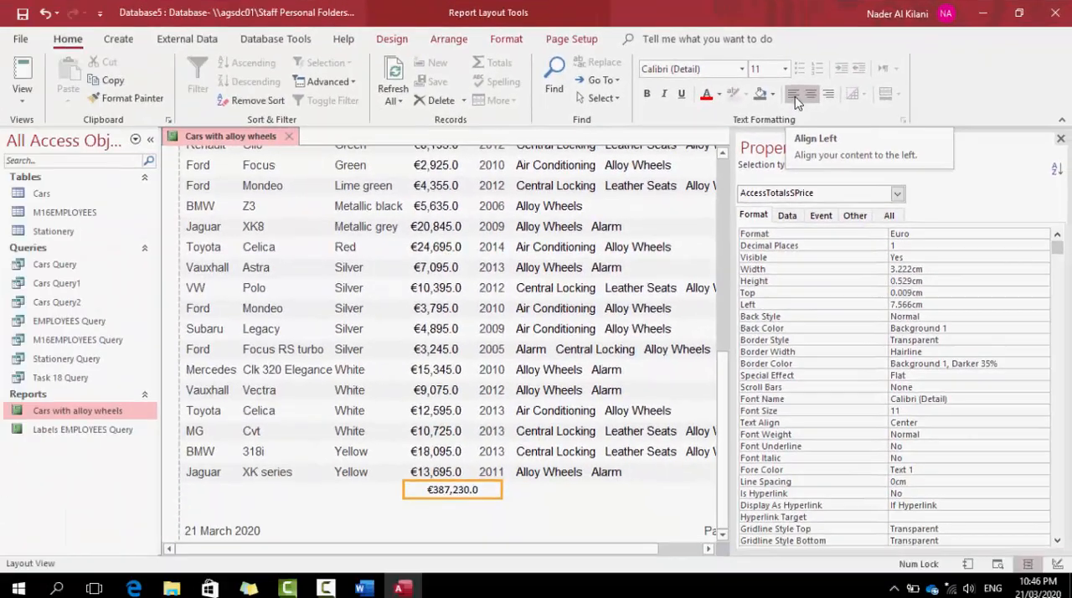
{"action": "left_click", "coordinate": [703, 188]}
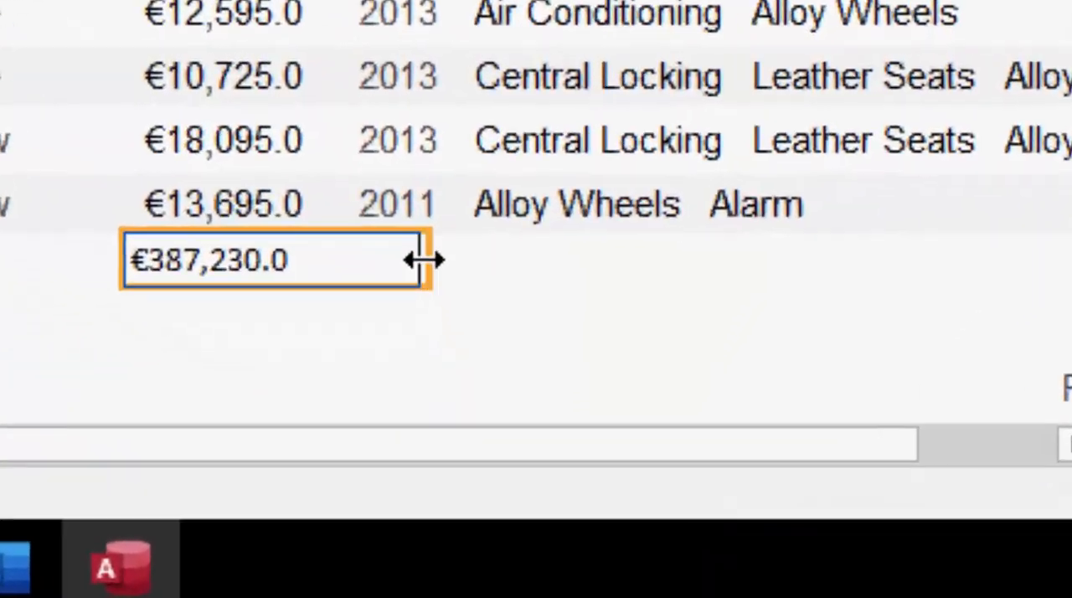
{"action": "left_click_drag", "start_coordinate": [501, 489], "coordinate": [480, 490]}
{"action": "left_click_drag", "start_coordinate": [353, 243], "coordinate": [350, 244]}
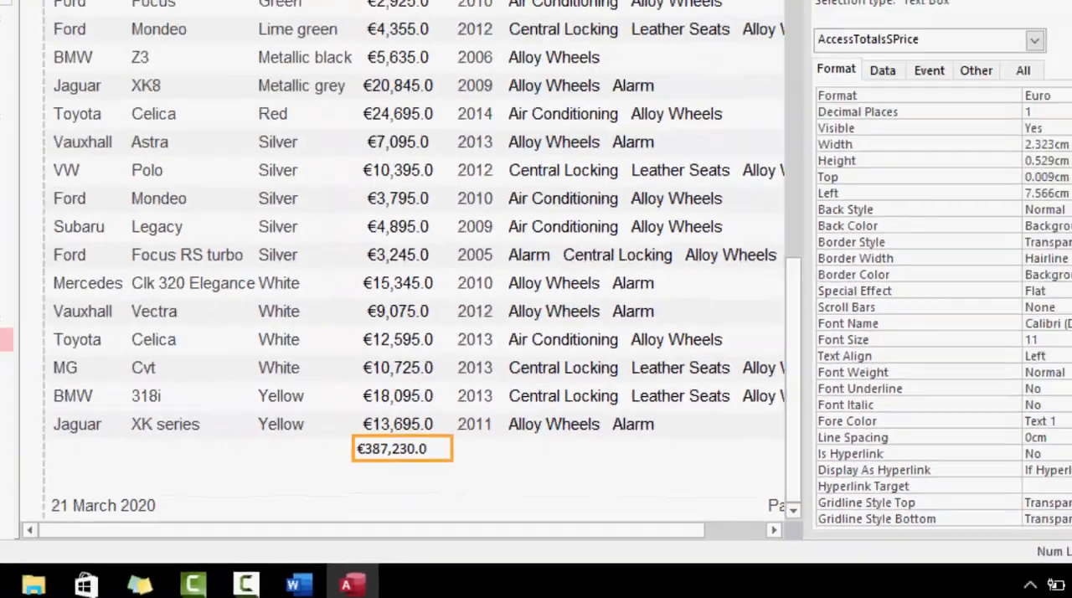
Check the narrowed SPrice total in Print Preview and return the report to Design View
{"action": "right_click", "coordinate": [201, 135]}
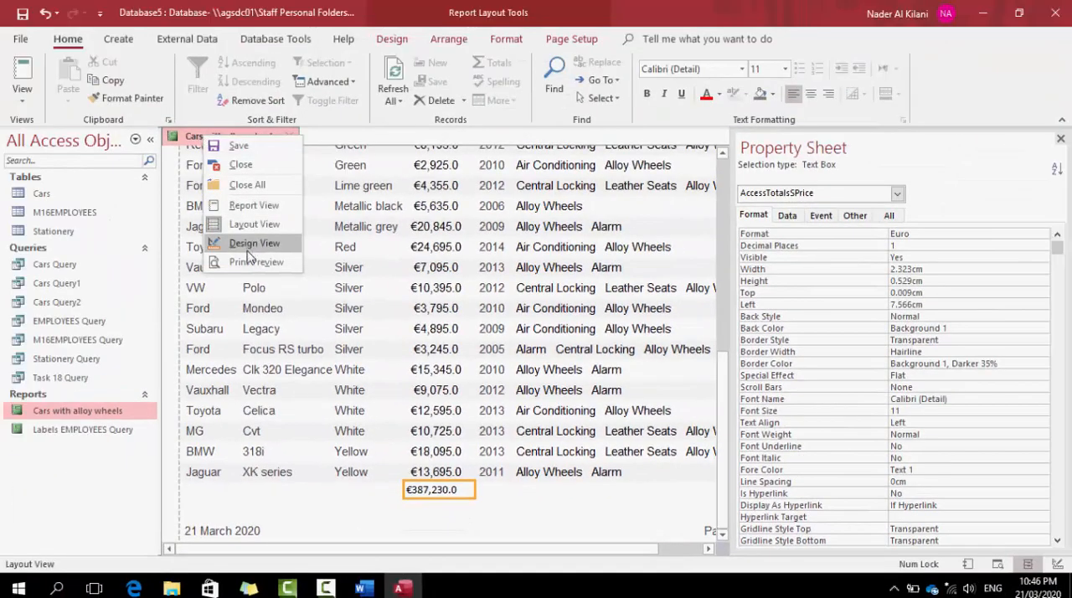
{"action": "left_click", "coordinate": [253, 262]}
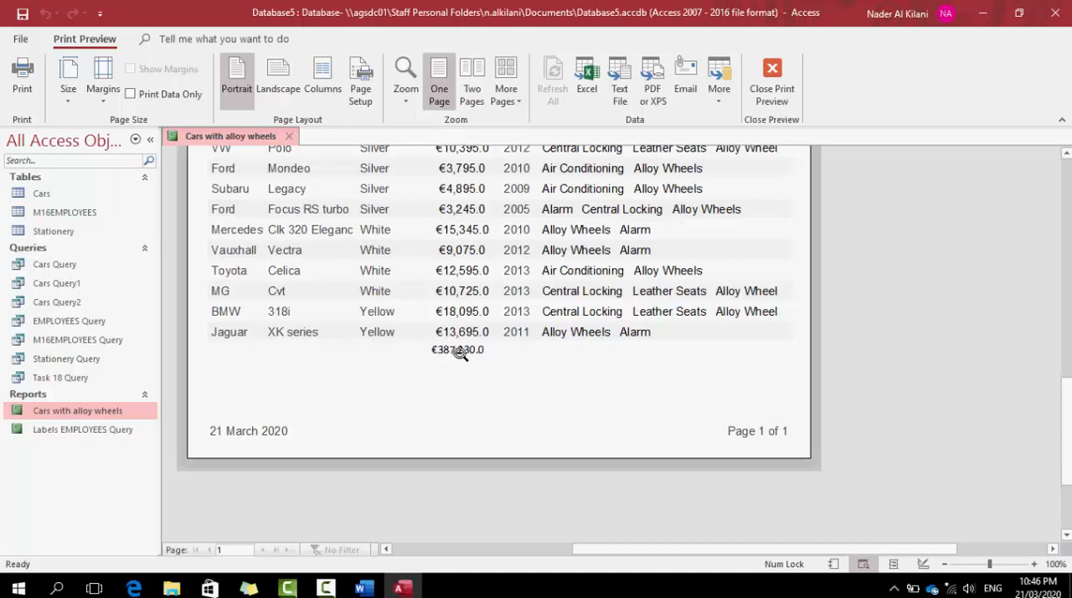
{"action": "right_click", "coordinate": [247, 143]}
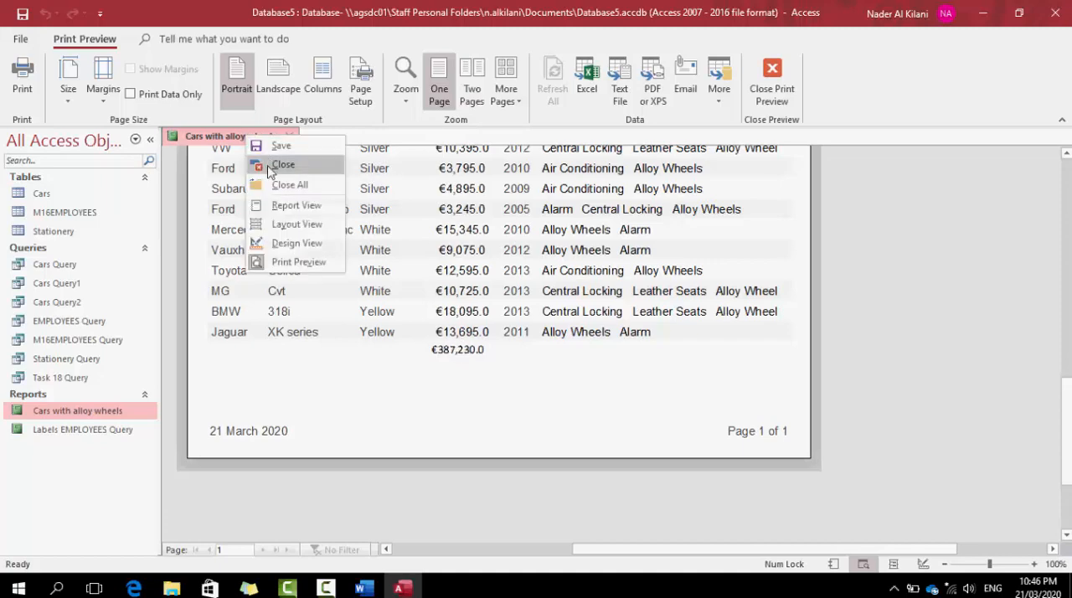
{"action": "left_click", "coordinate": [291, 244]}
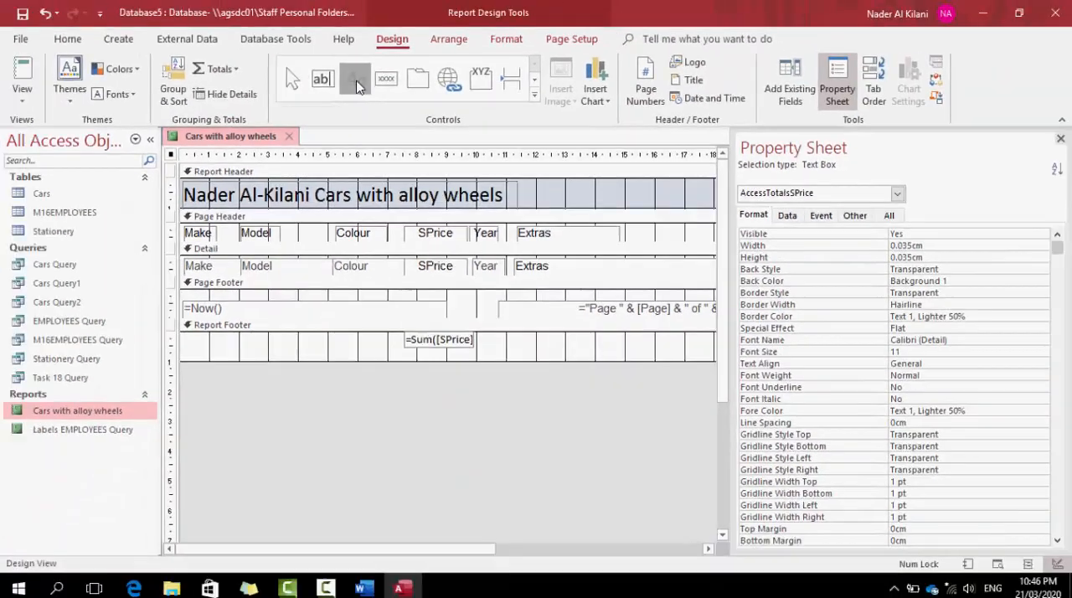
Add a label about 3.4 cm wide reading "Total Sale Price" in the report footer, just before the SPrice sum
{"action": "left_click", "coordinate": [411, 78]}
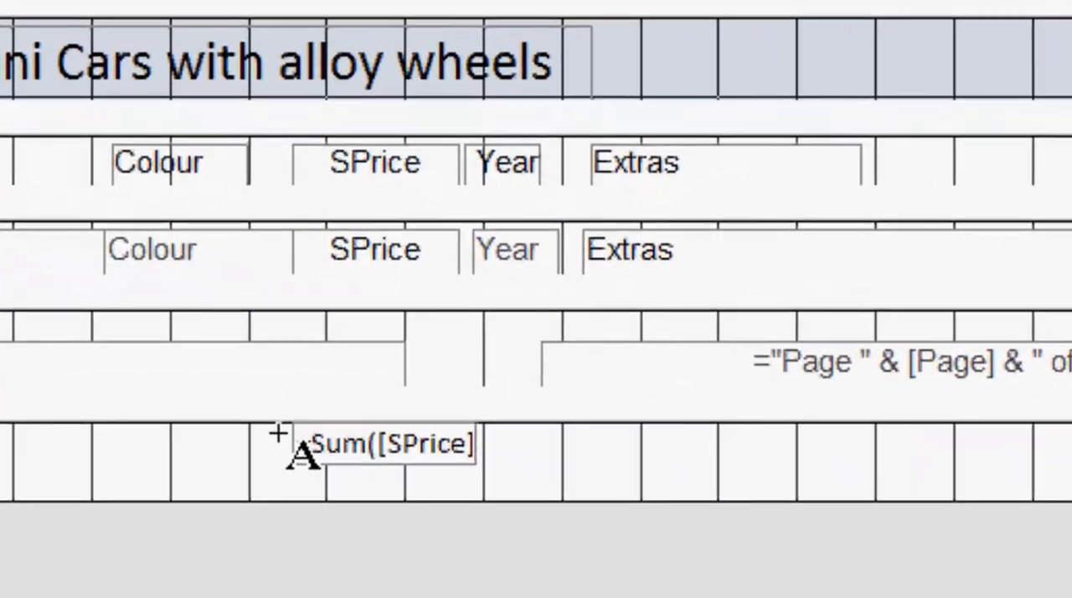
{"action": "mouse_move", "coordinate": [277, 432]}
{"action": "left_mouse_down"}
{"action": "mouse_move", "coordinate": [39, 438]}
{"action": "mouse_move", "coordinate": [0, 457]}
{"action": "mouse_move", "coordinate": [2, 486]}
{"action": "left_mouse_up"}
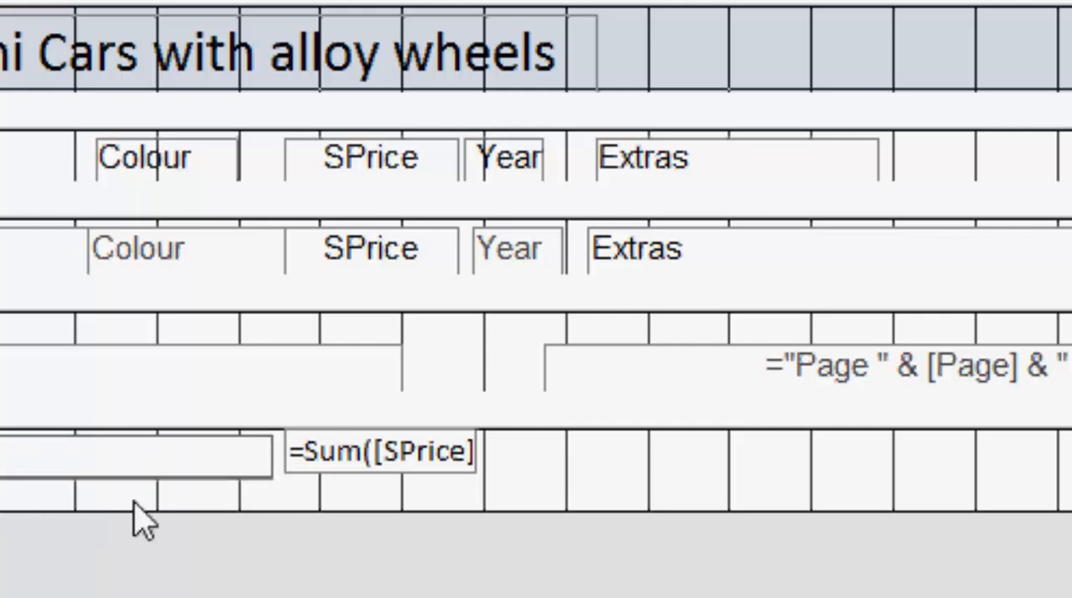
{"action": "type", "text": "To"}
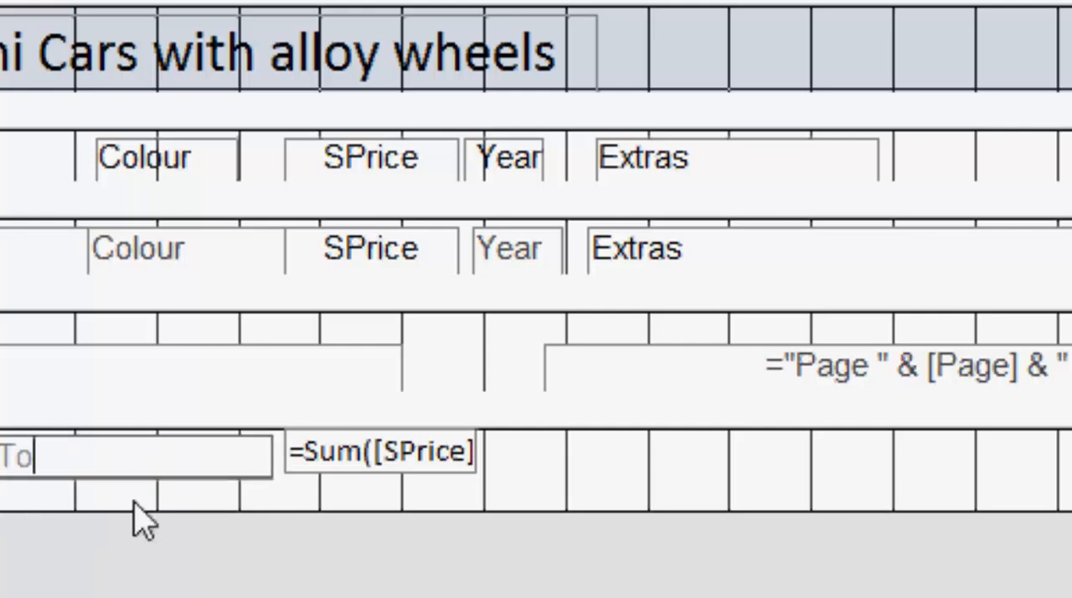
{"action": "type", "text": "tal Sale "}
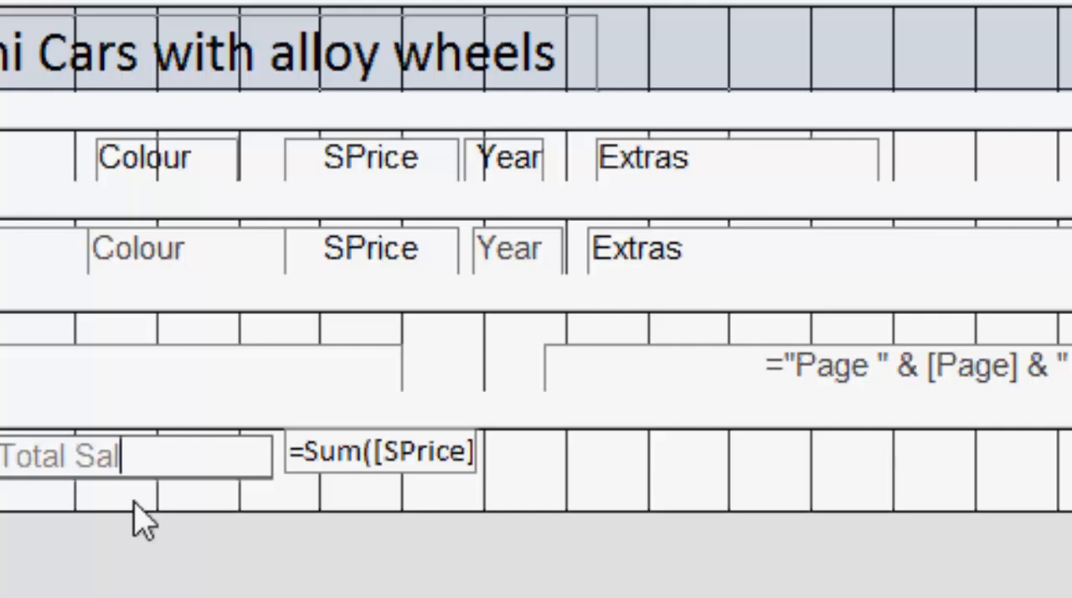
{"action": "type", "text": "Price"}
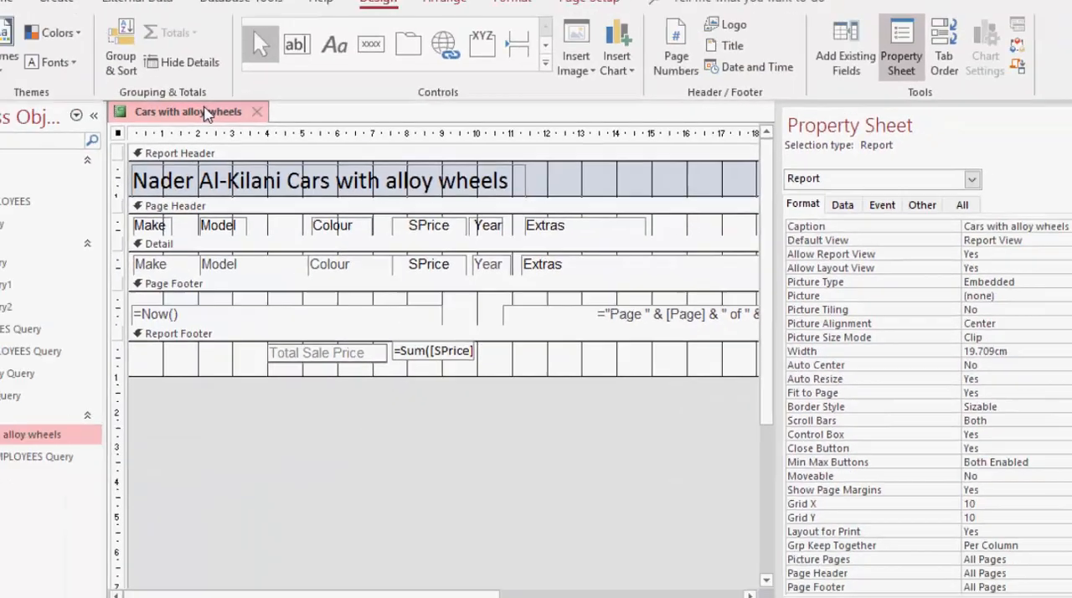
Check the Total Sale Price label beside the sum in Print Preview and return to Design View
{"action": "right_click", "coordinate": [268, 136]}
{"action": "left_click", "coordinate": [291, 240]}
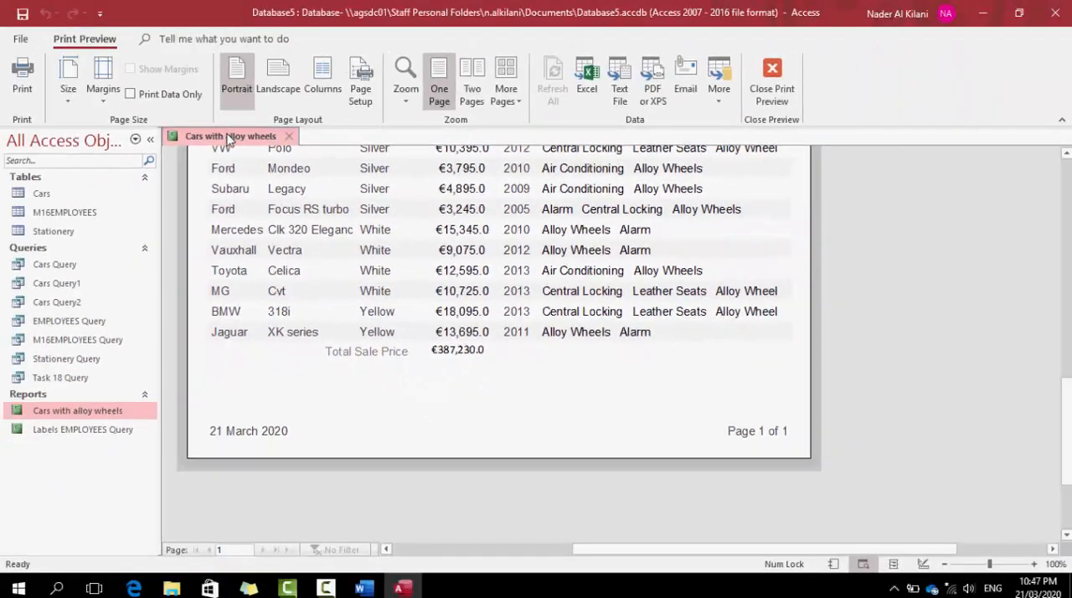
{"action": "right_click", "coordinate": [214, 42]}
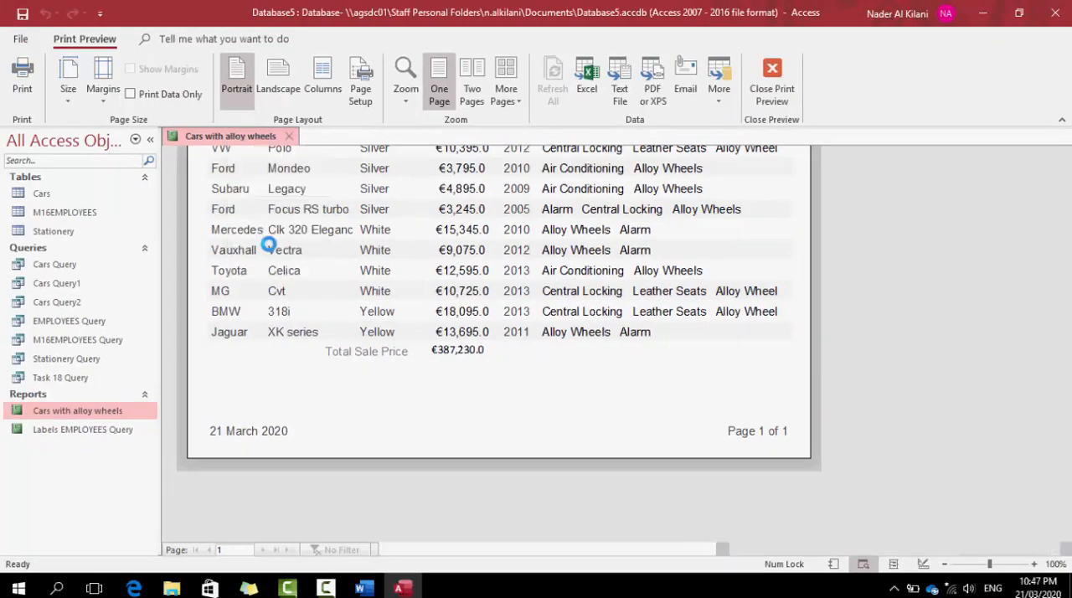
{"action": "left_click", "coordinate": [266, 245]}
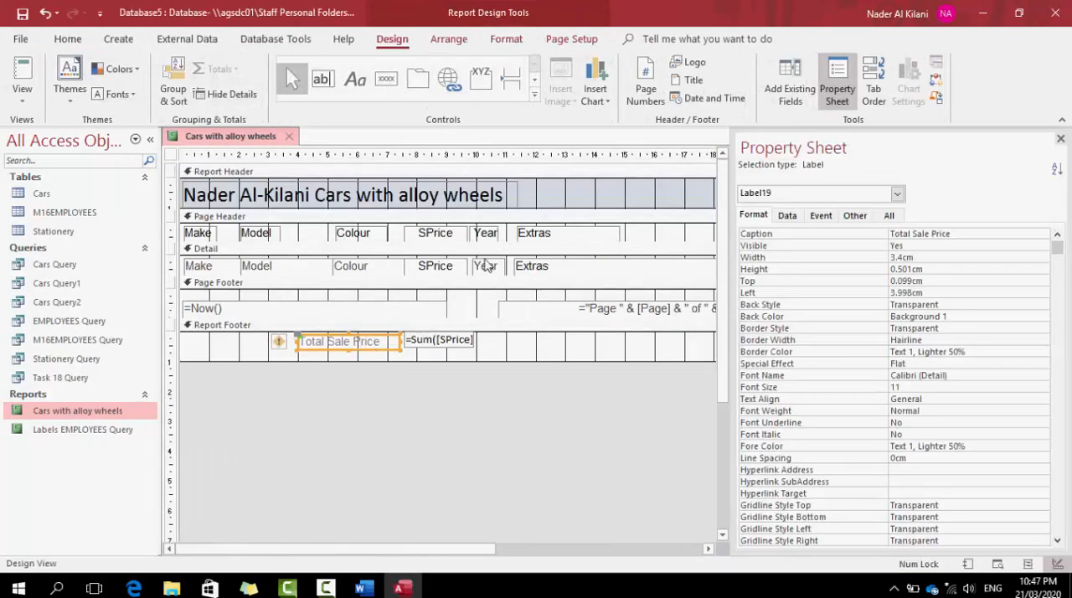
Format the Total Sale Price label in black, bold, with font size 12
{"action": "left_click", "coordinate": [67, 39]}
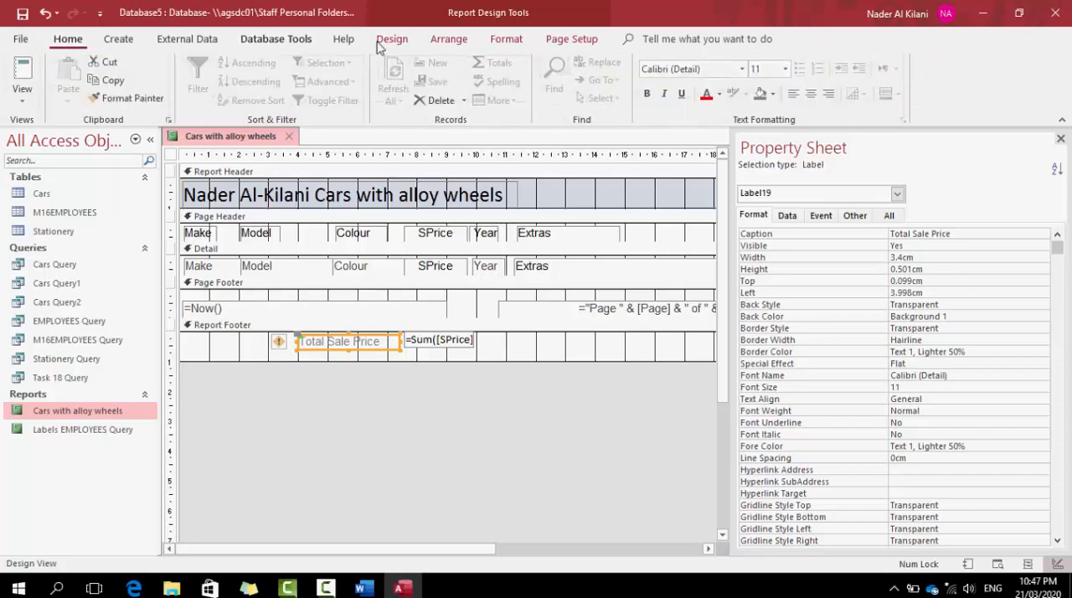
{"action": "left_click", "coordinate": [717, 93]}
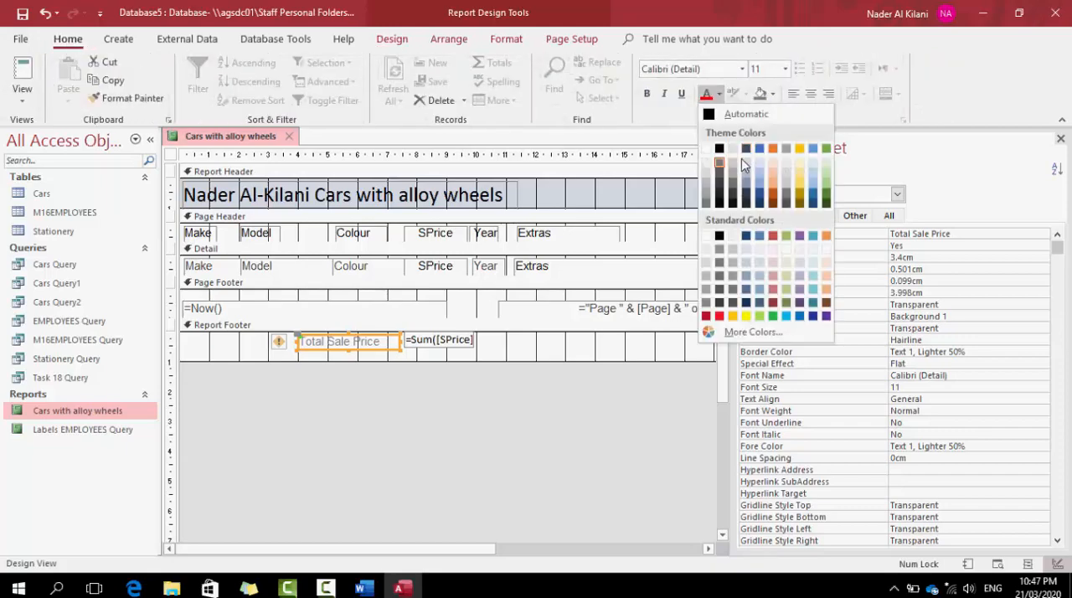
{"action": "left_click", "coordinate": [720, 149]}
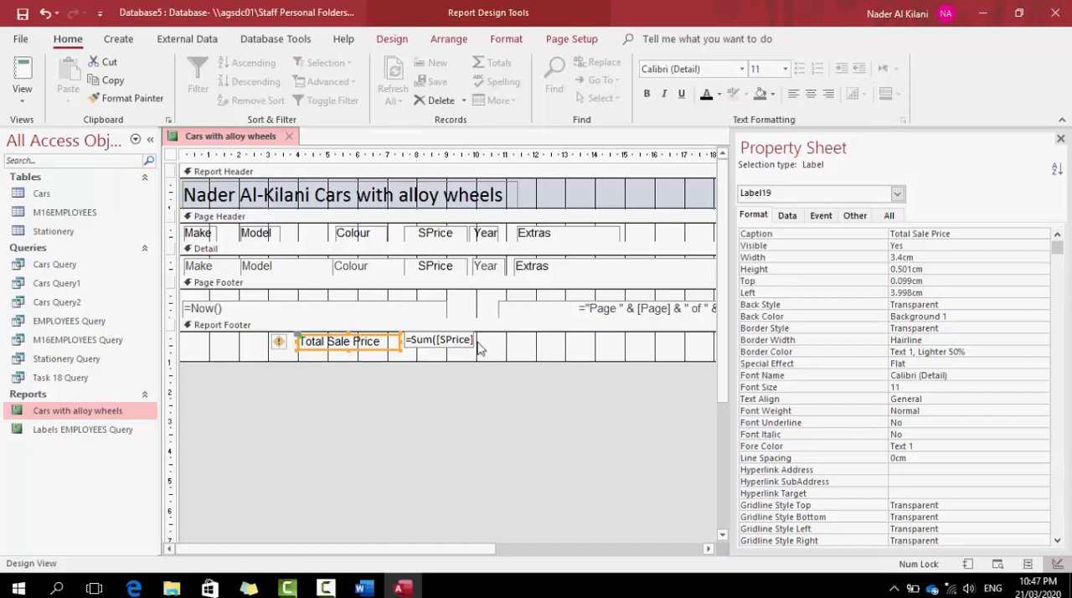
{"action": "left_click", "coordinate": [646, 94]}
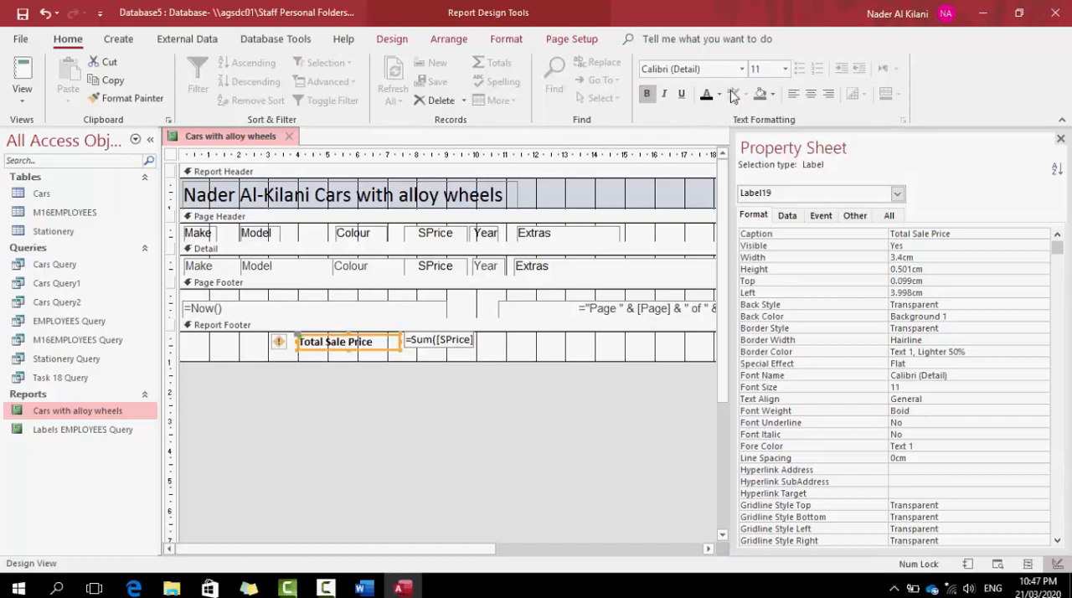
{"action": "left_click", "coordinate": [785, 70]}
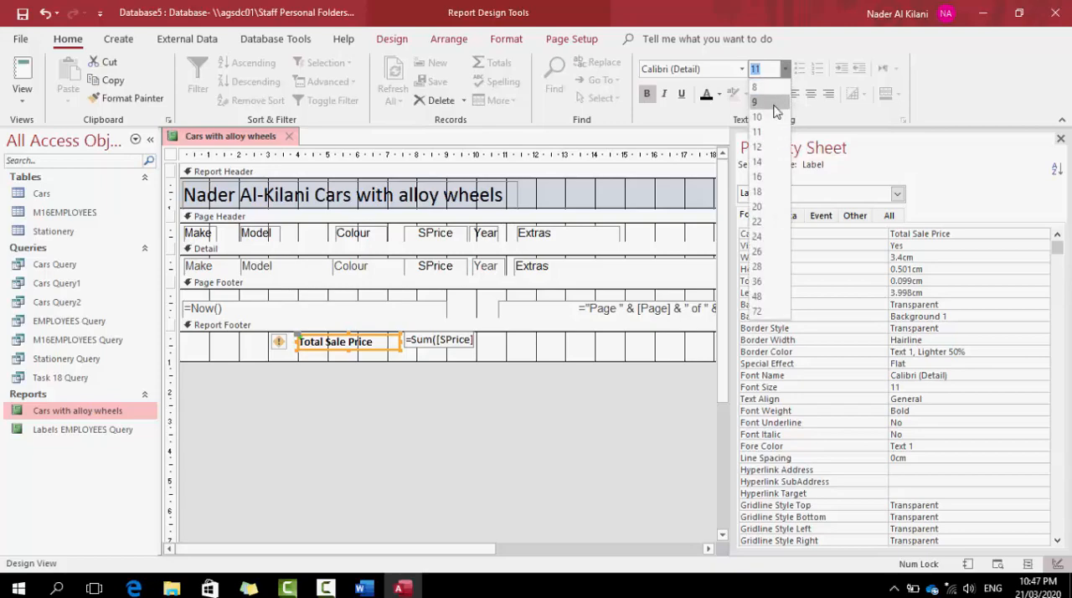
{"action": "left_click", "coordinate": [760, 148]}
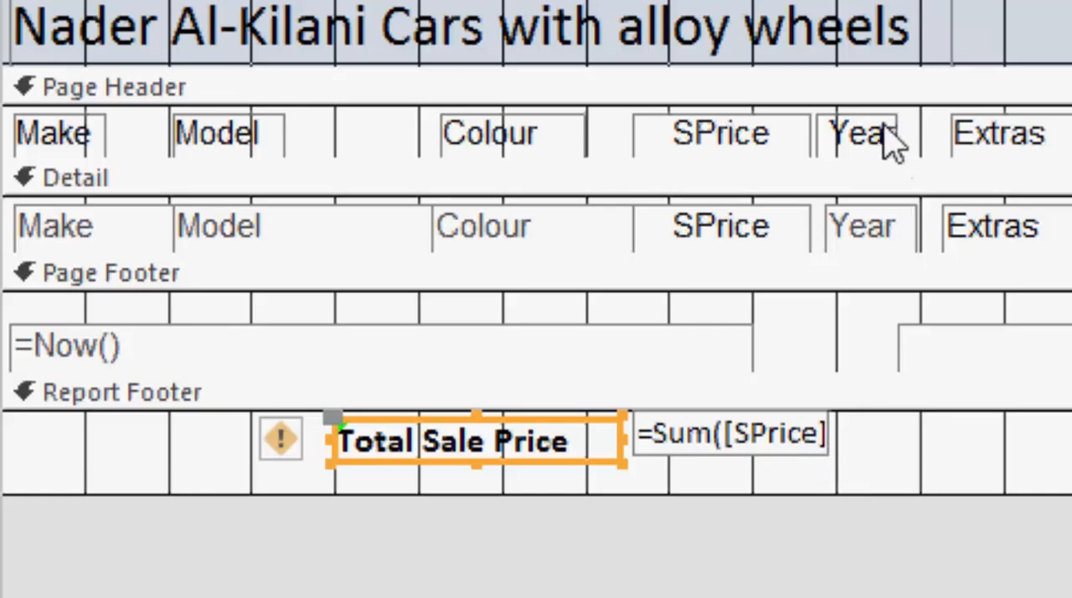
Add a Max total of the Year field to the report footer
{"action": "left_click", "coordinate": [879, 236]}
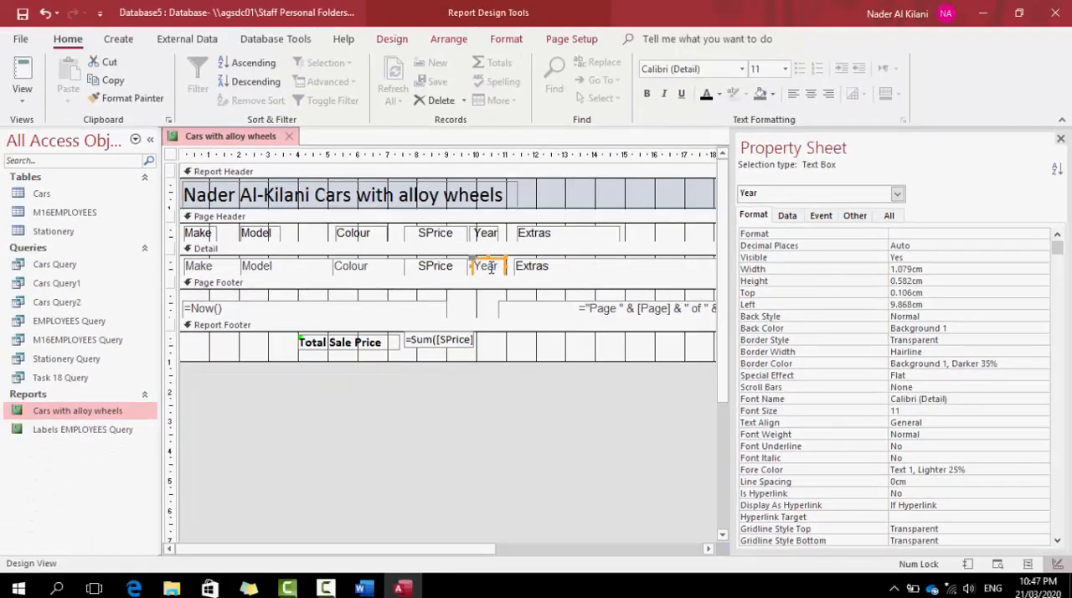
{"action": "right_click", "coordinate": [490, 267]}
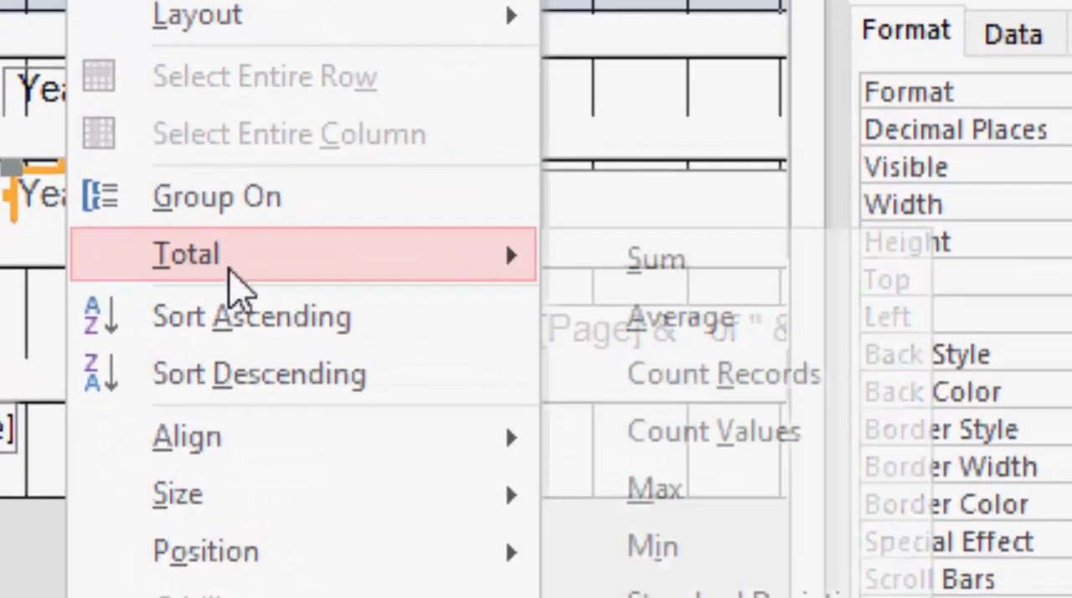
{"action": "mouse_move", "coordinate": [540, 289]}
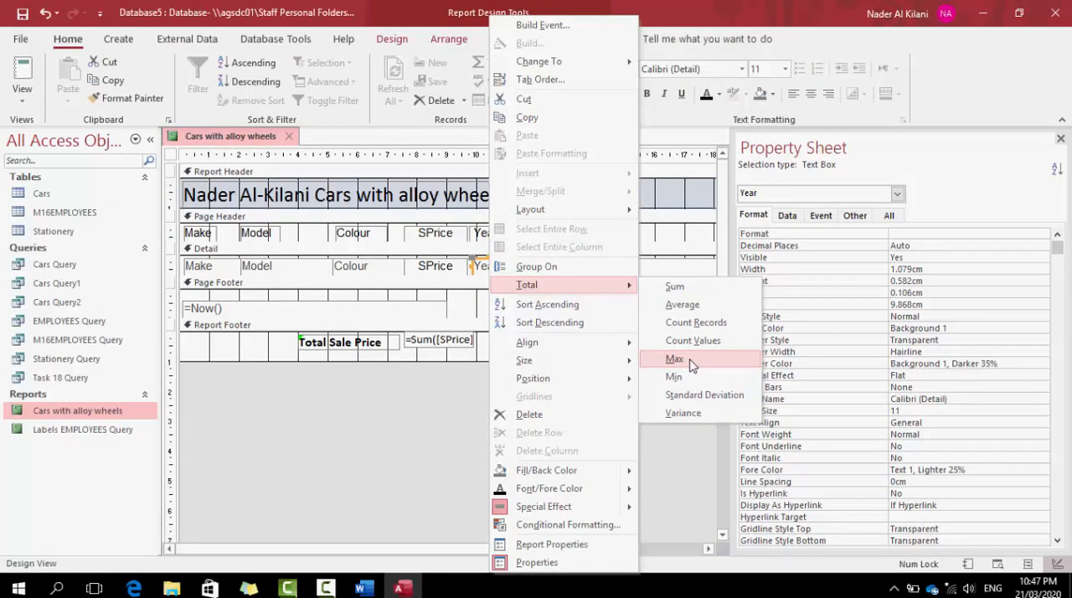
{"action": "left_click", "coordinate": [675, 359]}
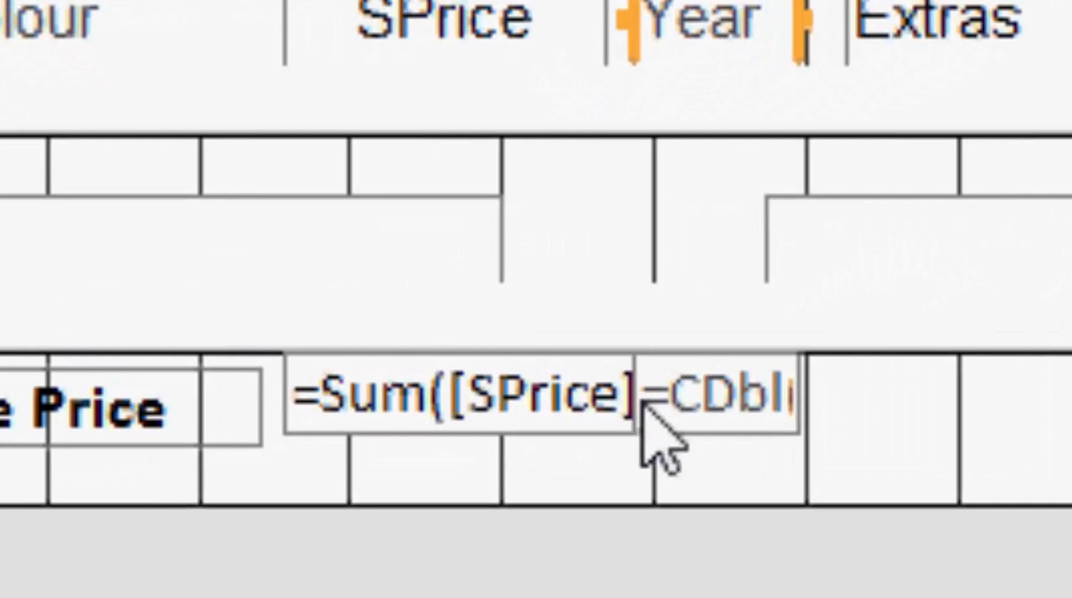
Move the Max Year text box slightly away from the SPrice sum and widen it to fit the whole =CDbl(Max([Year])) expression
{"action": "left_click", "coordinate": [772, 398]}
{"action": "key", "text": "Right"}
{"action": "key", "text": "Right"}
{"action": "key", "text": "Right"}
{"action": "key", "text": "Right"}
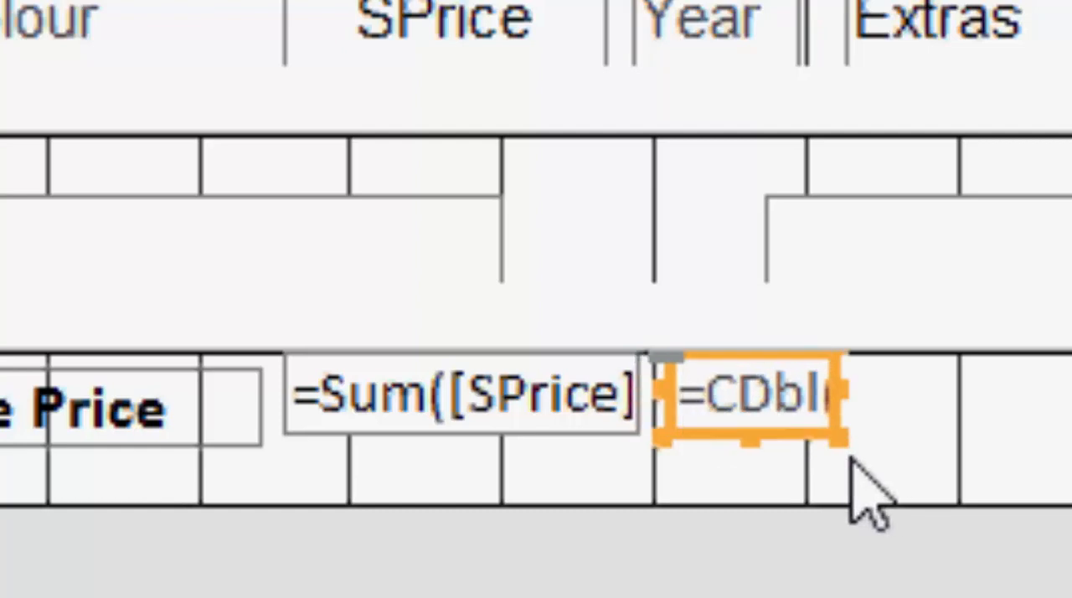
{"action": "left_click_drag", "start_coordinate": [835, 397], "coordinate": [944, 398]}
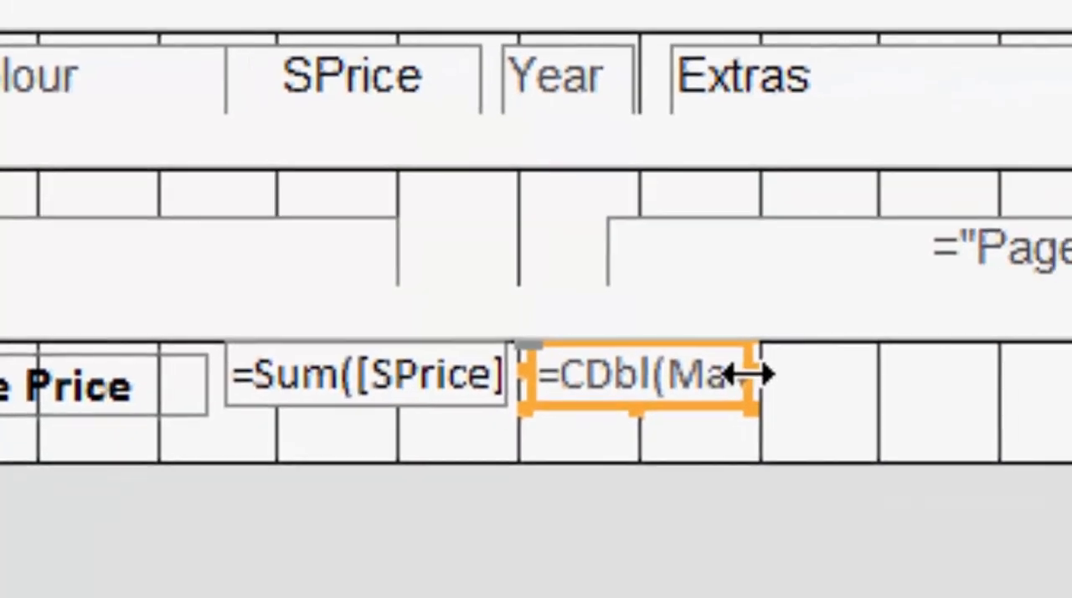
{"action": "left_click_drag", "start_coordinate": [762, 377], "coordinate": [848, 375]}
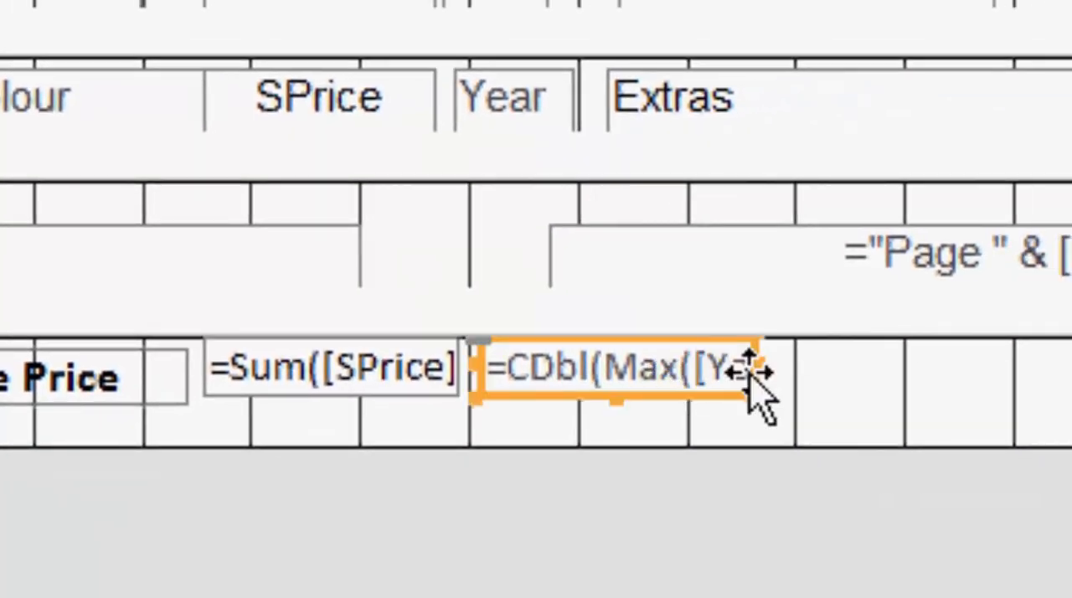
{"action": "left_click_drag", "start_coordinate": [753, 369], "coordinate": [865, 374]}
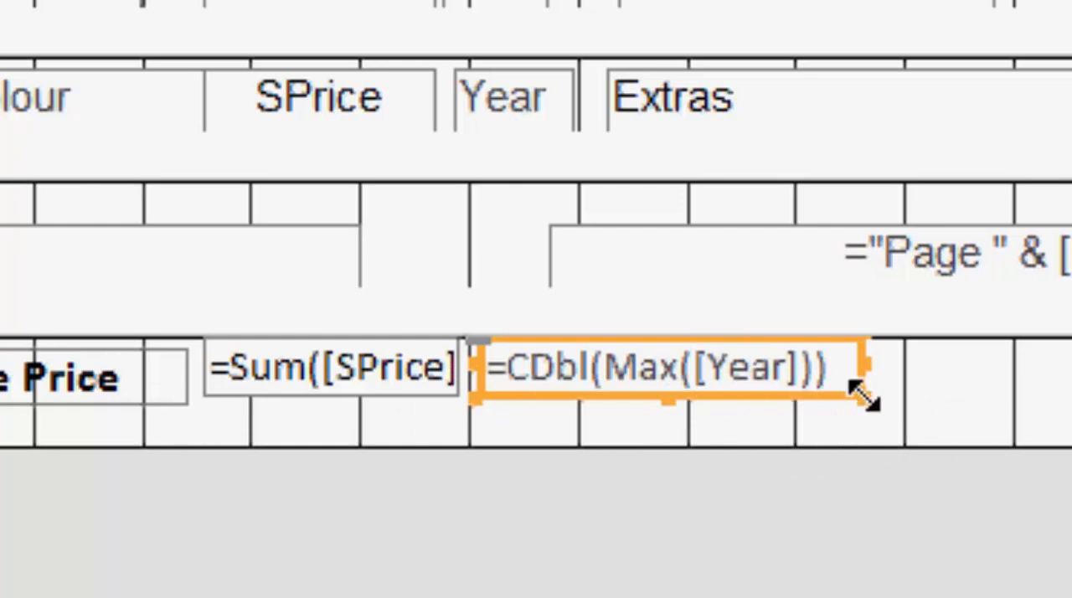
{"action": "left_click", "coordinate": [1022, 410]}
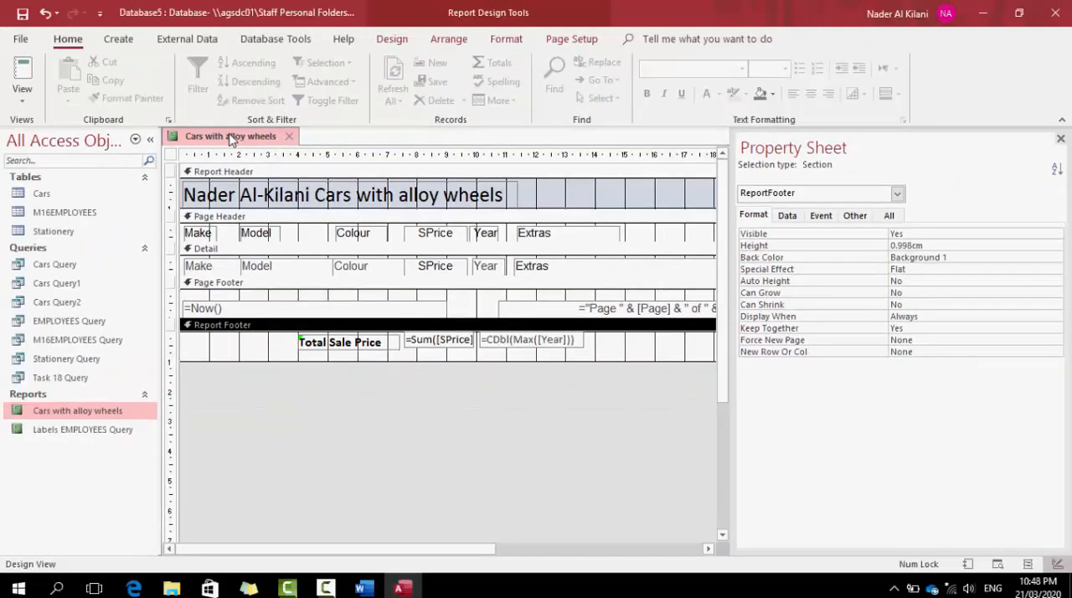
Check the maximum year's placement in Print Preview and switch the report to Layout View
{"action": "right_click", "coordinate": [231, 136]}
{"action": "left_click", "coordinate": [269, 260]}
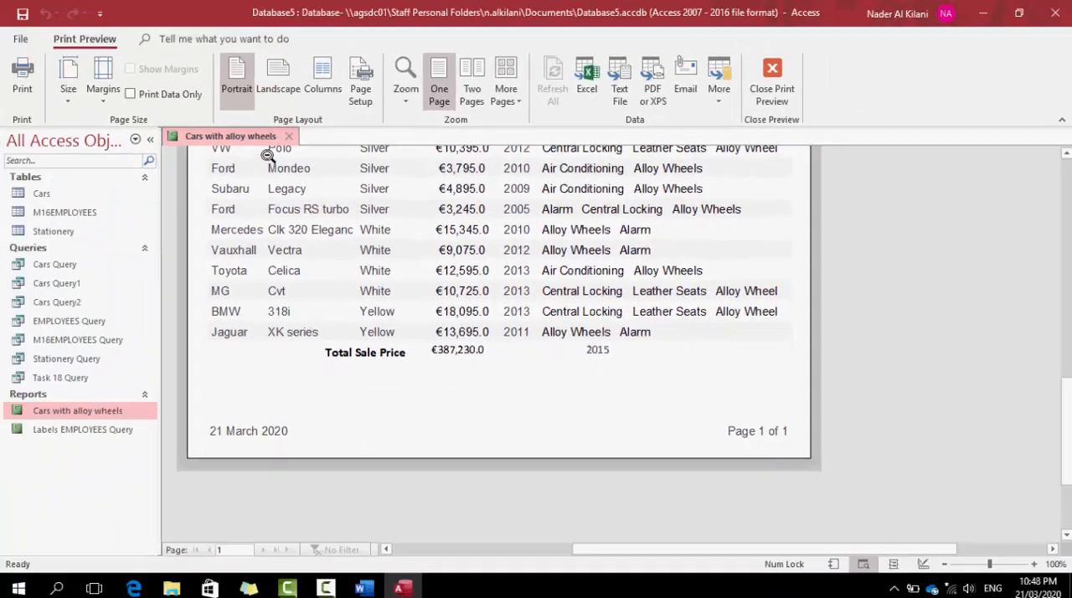
{"action": "right_click", "coordinate": [249, 139]}
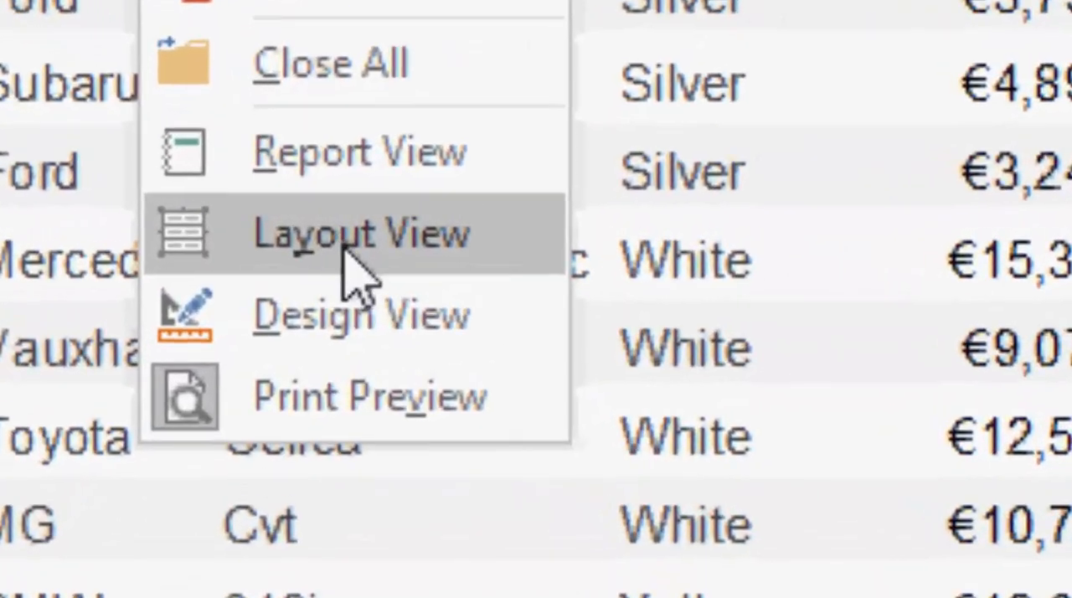
{"action": "left_click", "coordinate": [303, 233]}
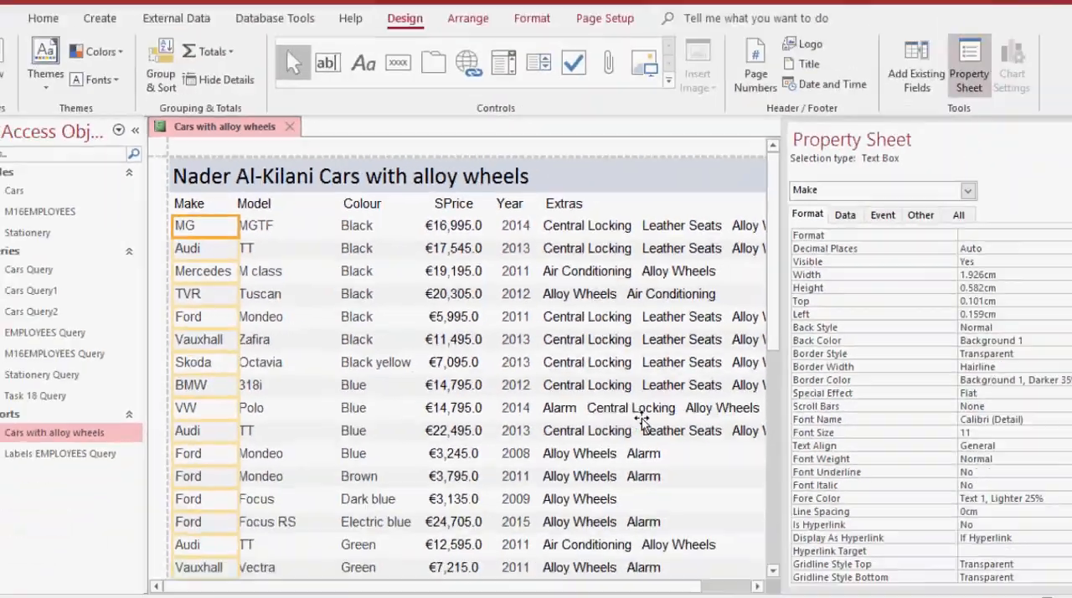
Close the Property Sheet, left-align the maximum year in the report footer, and narrow its text box to fit below the Year column
{"action": "scroll", "coordinate": [641, 418], "scroll_direction": "down", "scroll_amount": 10}
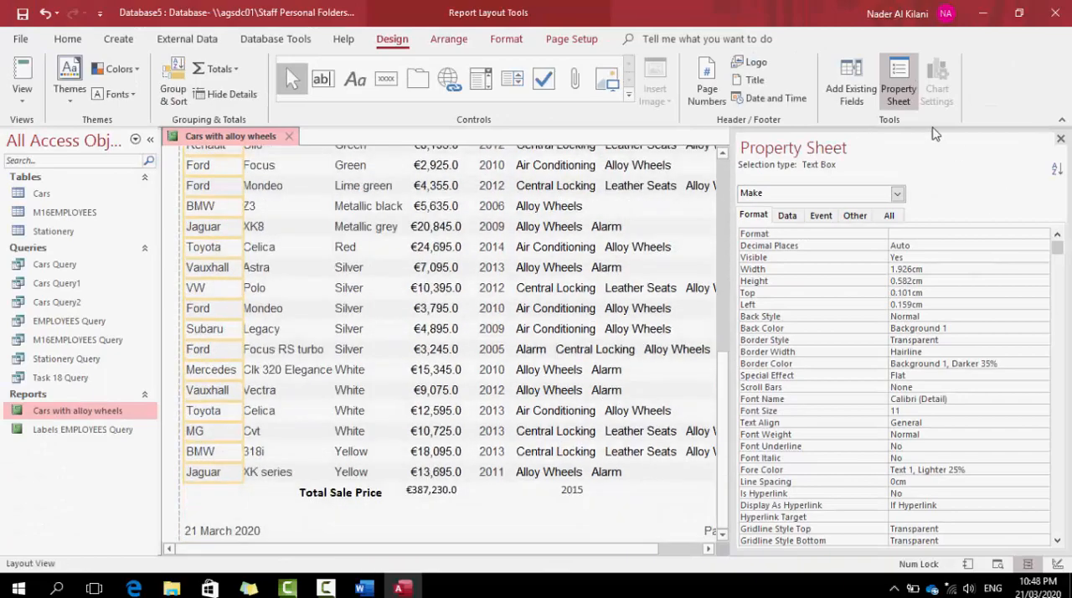
{"action": "left_click", "coordinate": [1060, 139]}
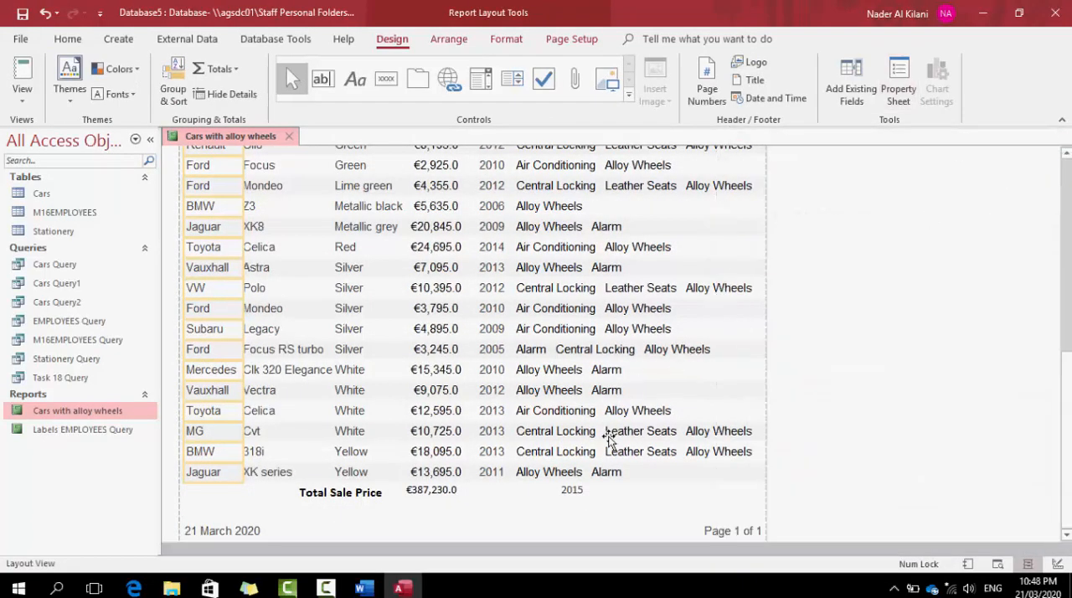
{"action": "left_click", "coordinate": [639, 463]}
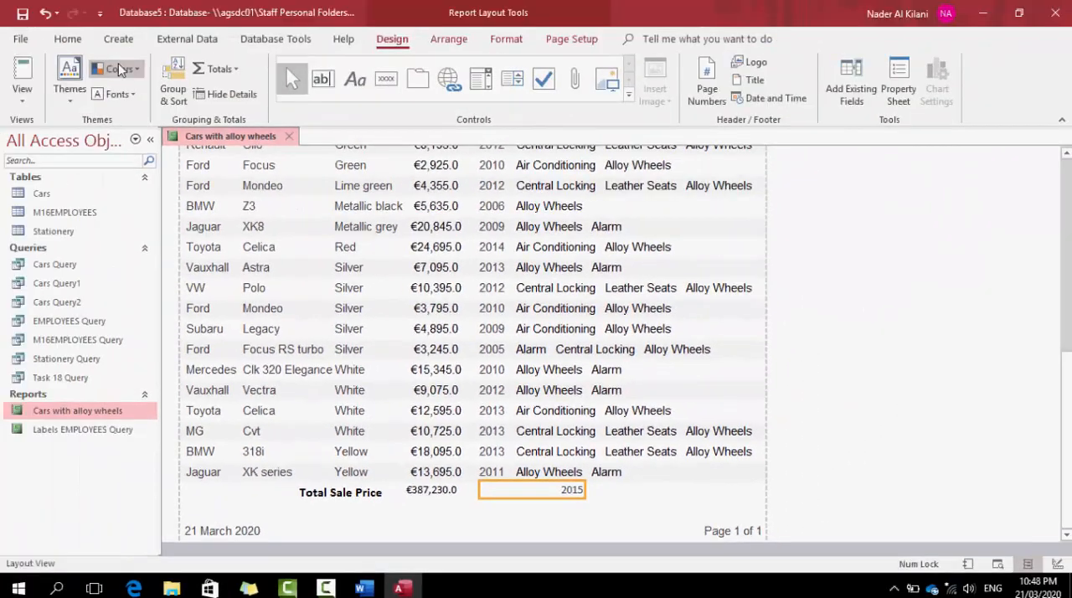
{"action": "left_click", "coordinate": [89, 41]}
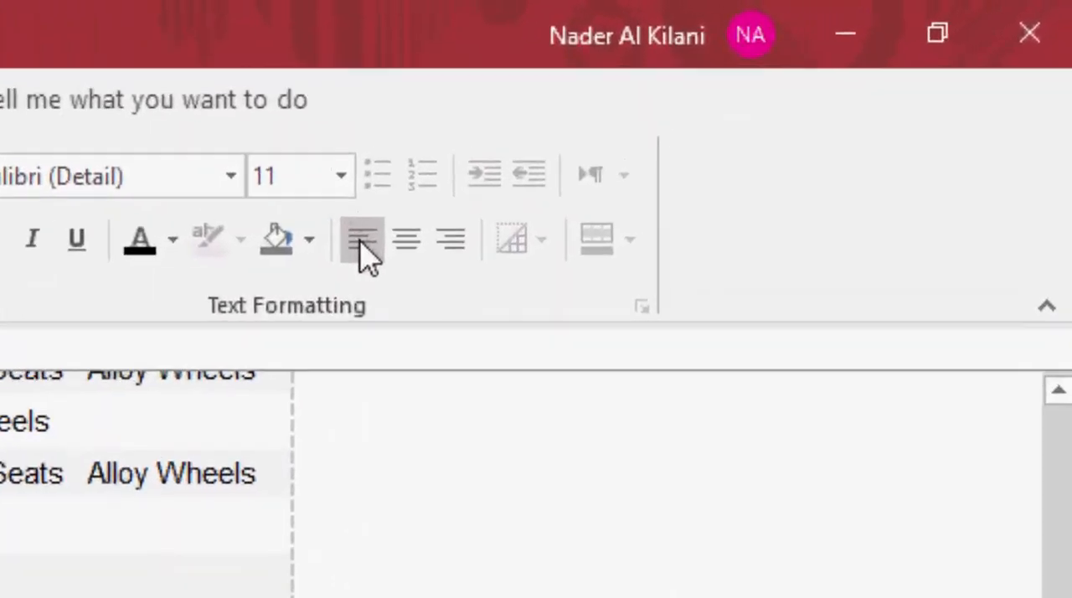
{"action": "left_click", "coordinate": [793, 95]}
{"action": "left_click_drag", "start_coordinate": [585, 491], "coordinate": [508, 491]}
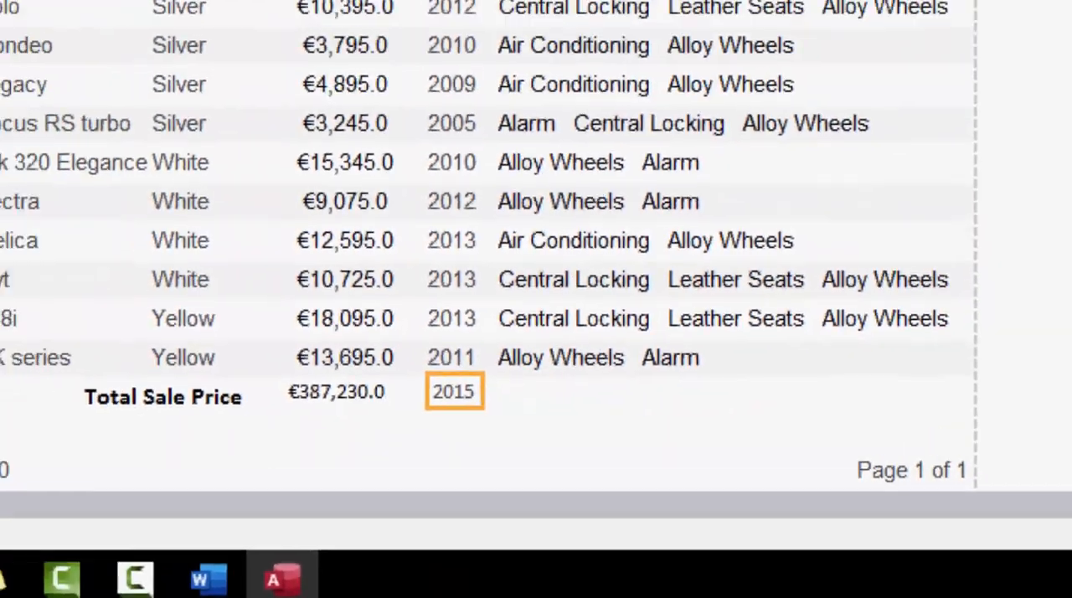
Format the footer's maximum year as 13-point bold in a slightly wider text box, and the sale price sum as 12-point bold
{"action": "left_click", "coordinate": [782, 71]}
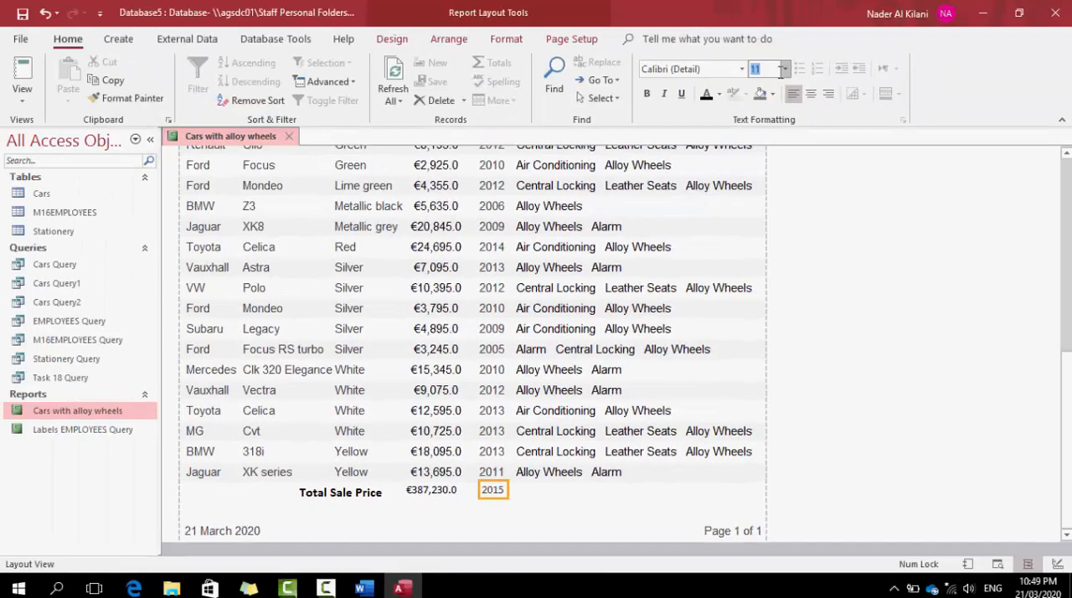
{"action": "key", "text": "Return"}
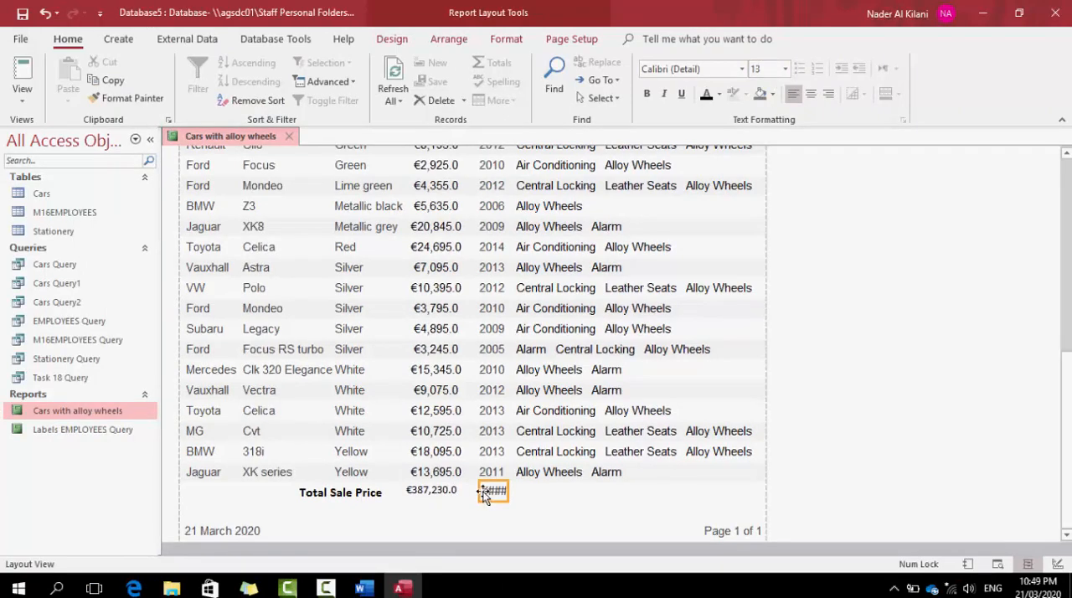
{"action": "left_click_drag", "start_coordinate": [474, 491], "coordinate": [472, 490]}
{"action": "left_click", "coordinate": [647, 95]}
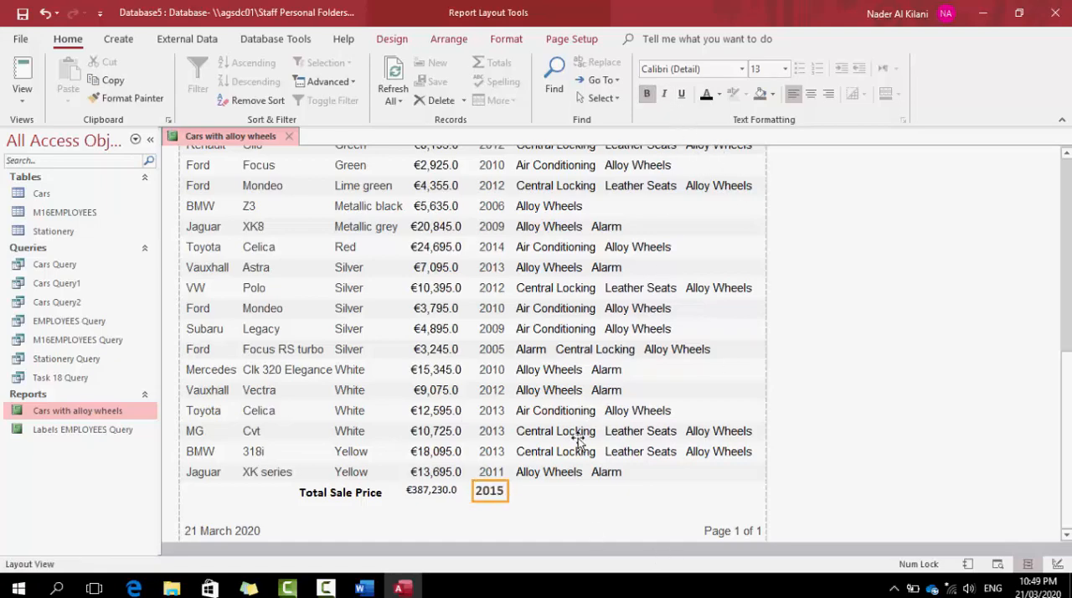
{"action": "left_click", "coordinate": [436, 495]}
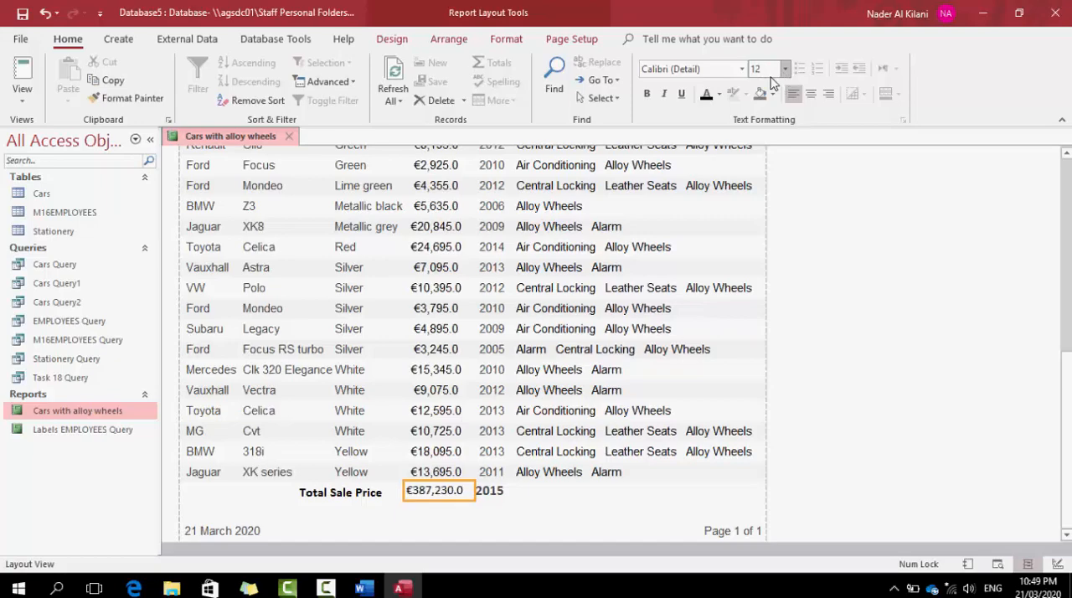
{"action": "left_click", "coordinate": [646, 94]}
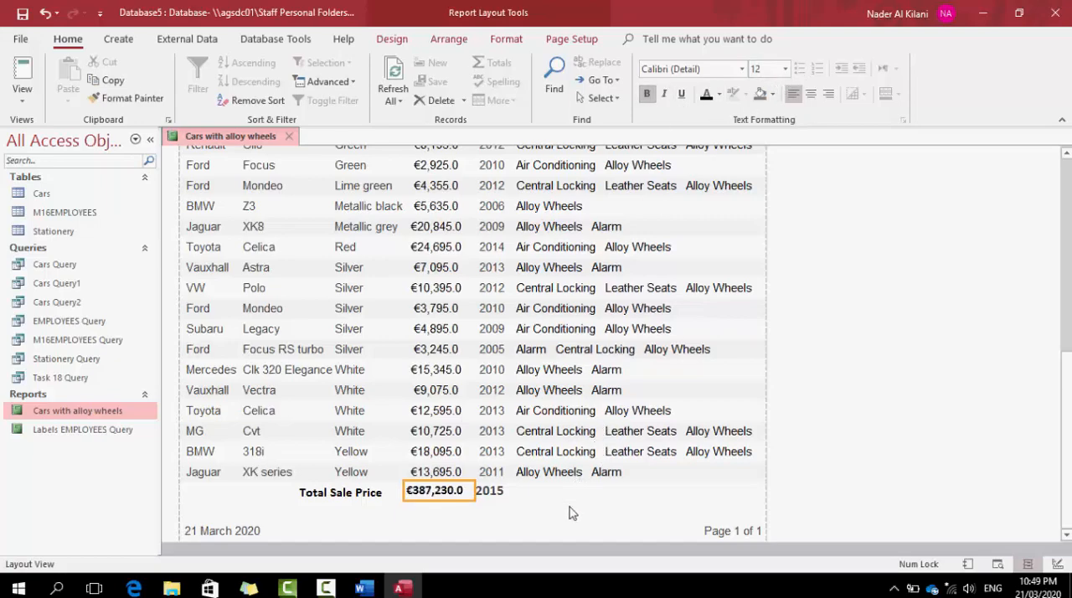
Check the footer totals in Print Preview, look over the lesson topics in the Word document, and return to the Access report
{"action": "right_click", "coordinate": [241, 142]}
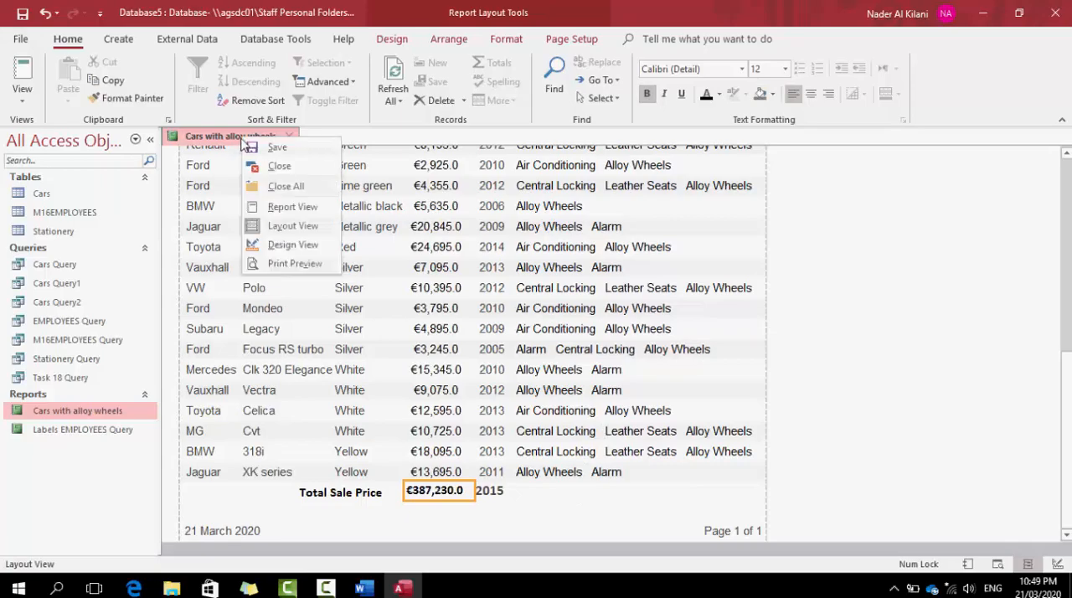
{"action": "left_click", "coordinate": [284, 268]}
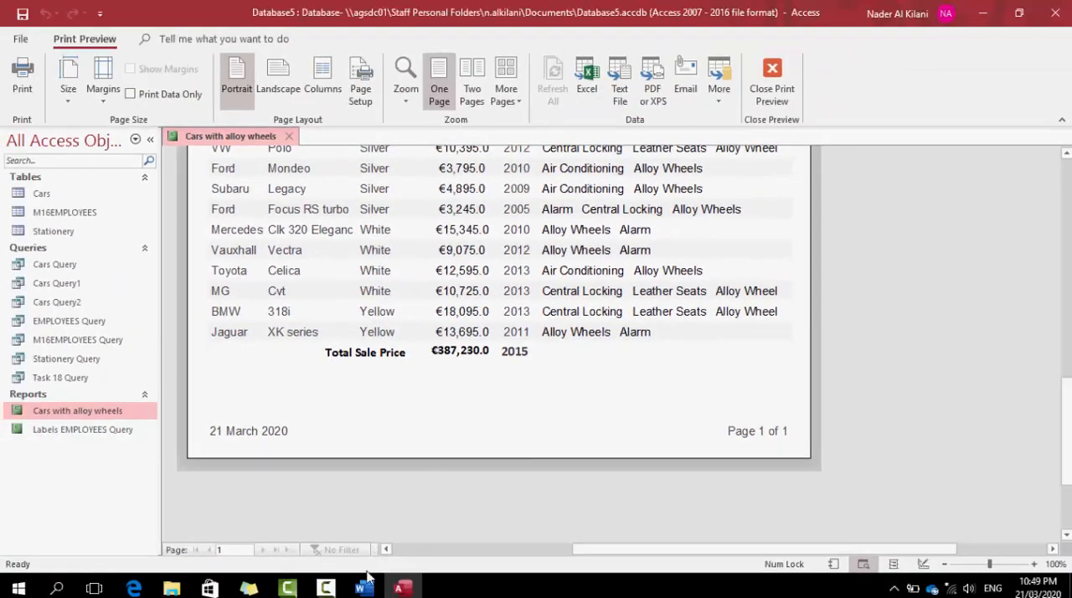
{"action": "left_click", "coordinate": [361, 588]}
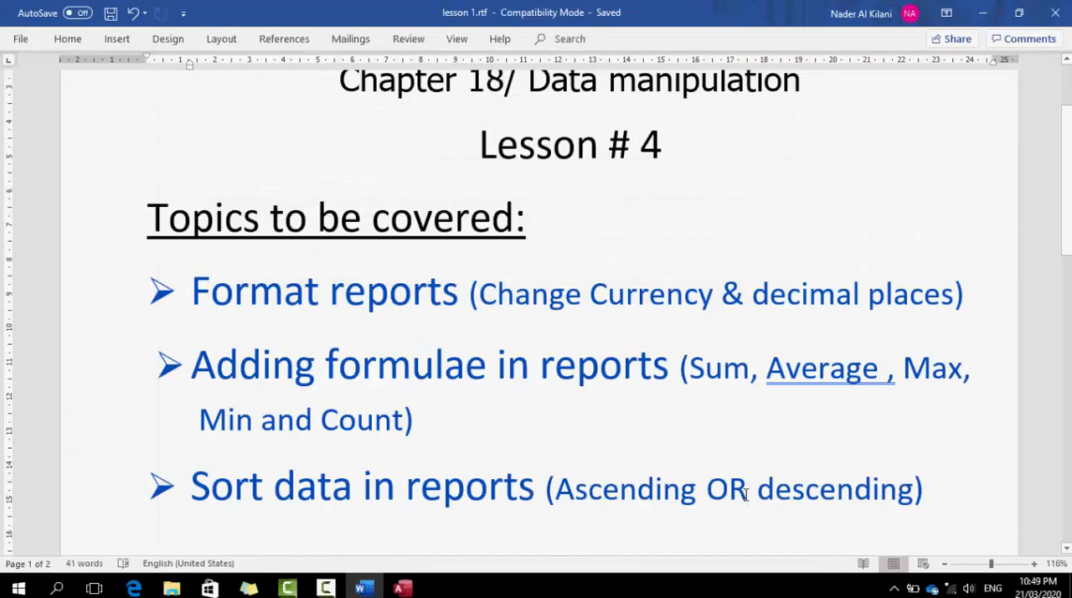
{"action": "left_click", "coordinate": [402, 588]}
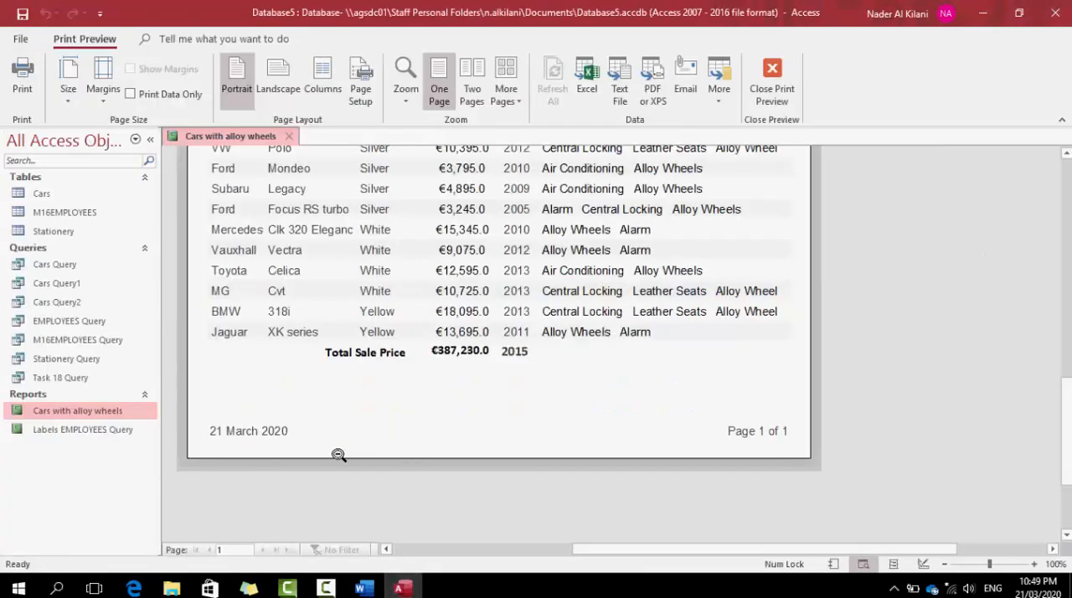
Switch the report to Design View and inspect the Colour heading in the page header and the Colour field in the detail section
{"action": "right_click", "coordinate": [233, 136]}
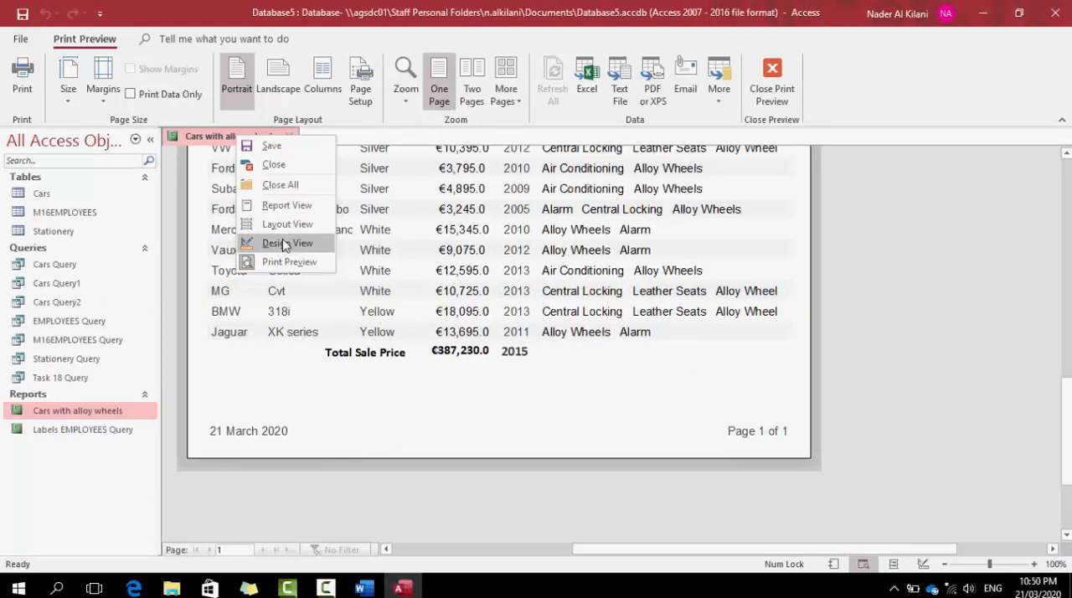
{"action": "left_click", "coordinate": [287, 243]}
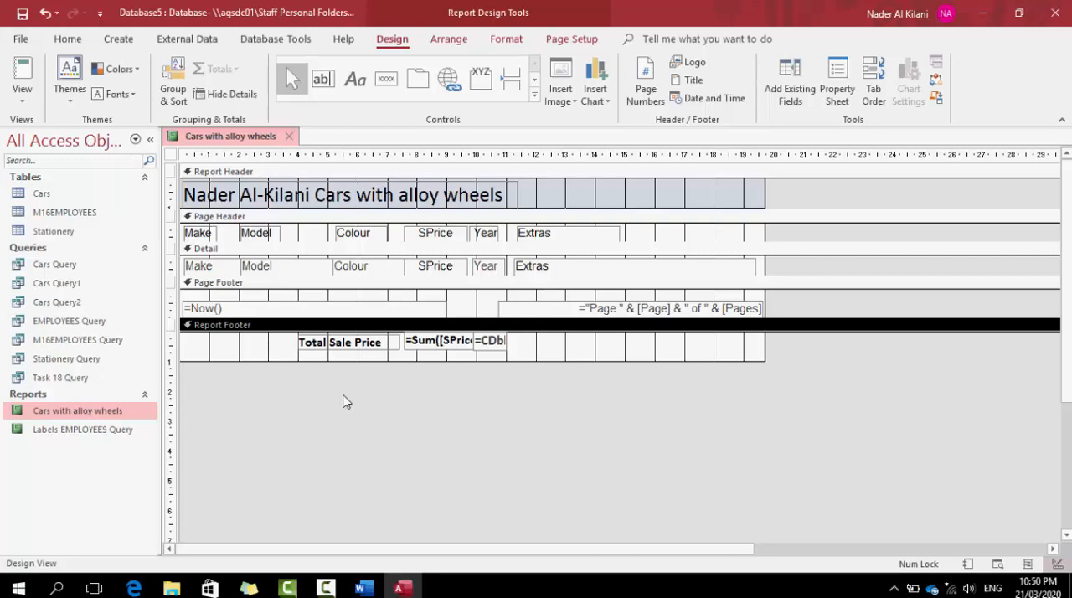
{"action": "left_click", "coordinate": [360, 268]}
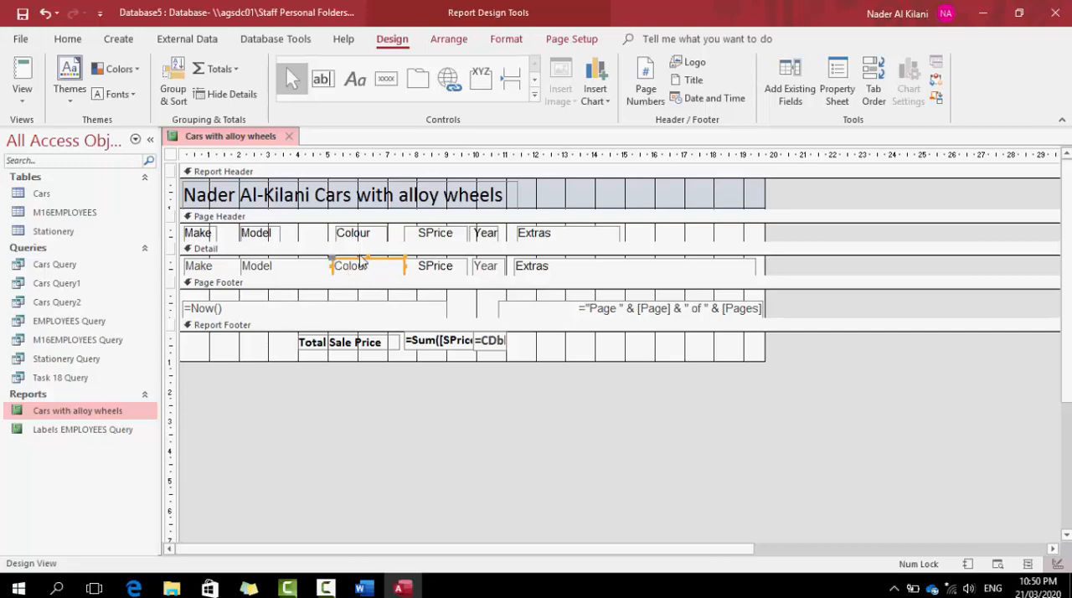
{"action": "left_click", "coordinate": [353, 235]}
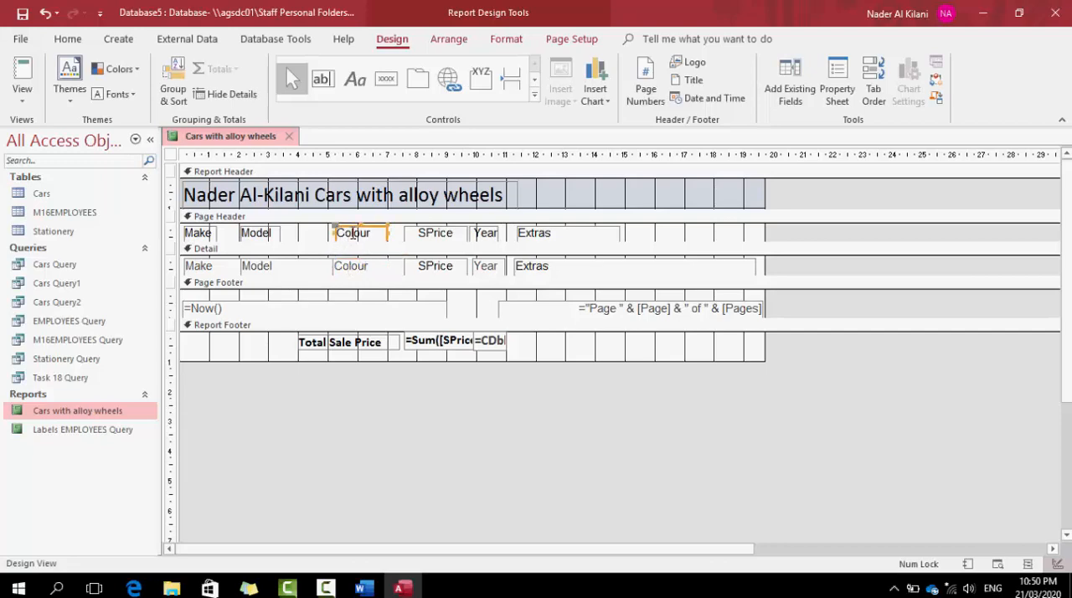
{"action": "left_click", "coordinate": [355, 268]}
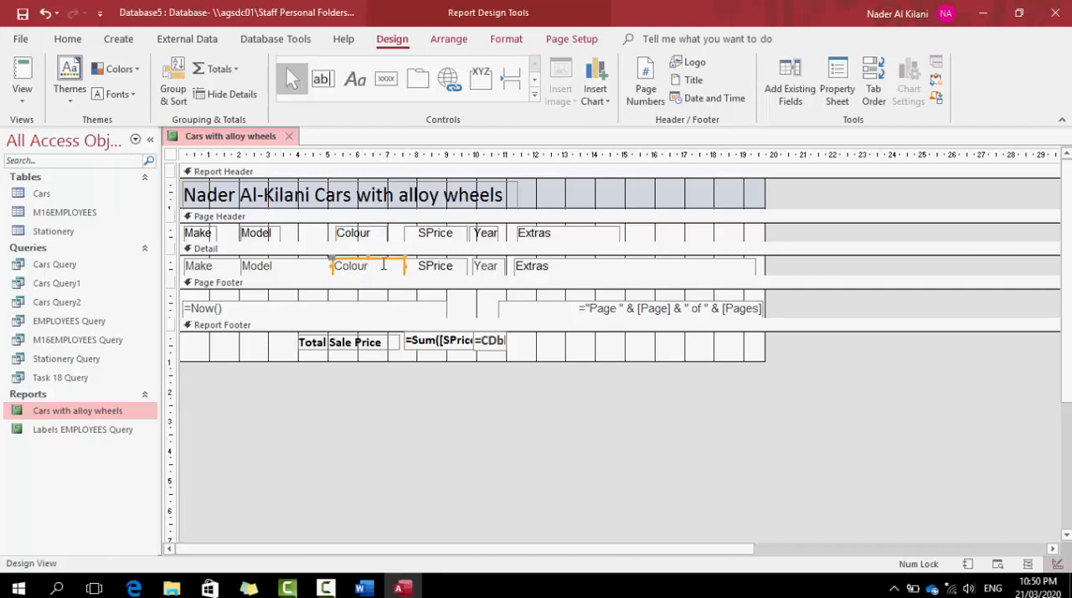
{"action": "left_click", "coordinate": [646, 235]}
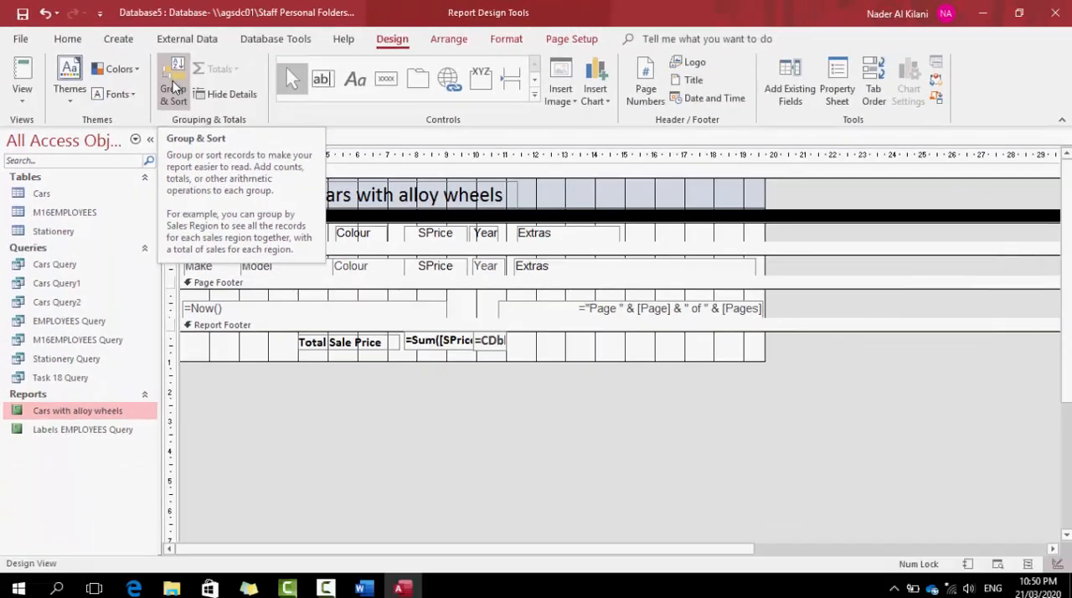
Change the report's sort field from Colour to Model, in ascending order with A on top
{"action": "left_click", "coordinate": [174, 87]}
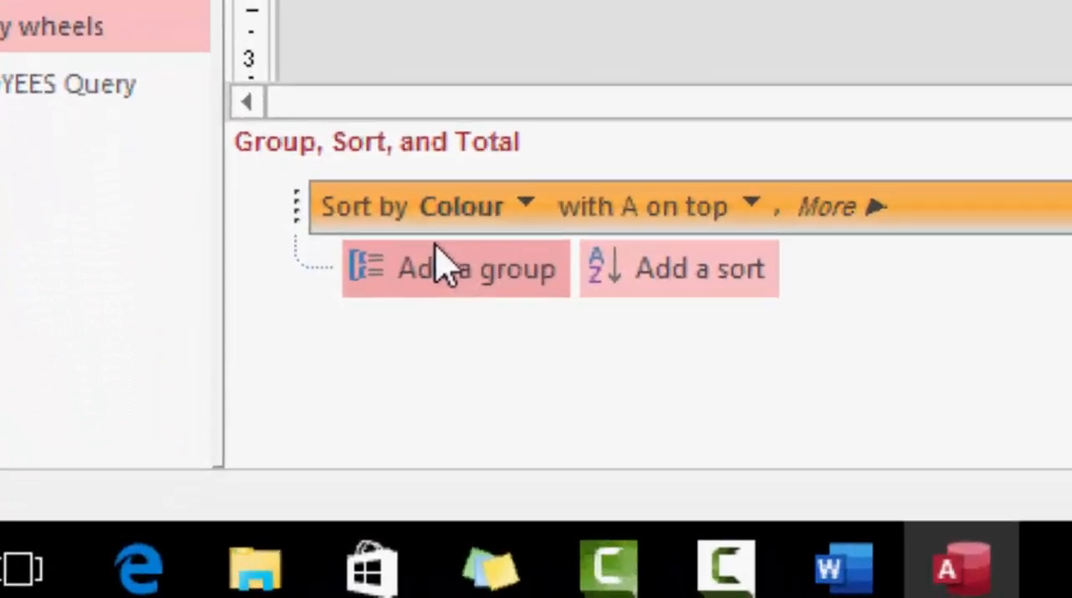
{"action": "left_click", "coordinate": [525, 206]}
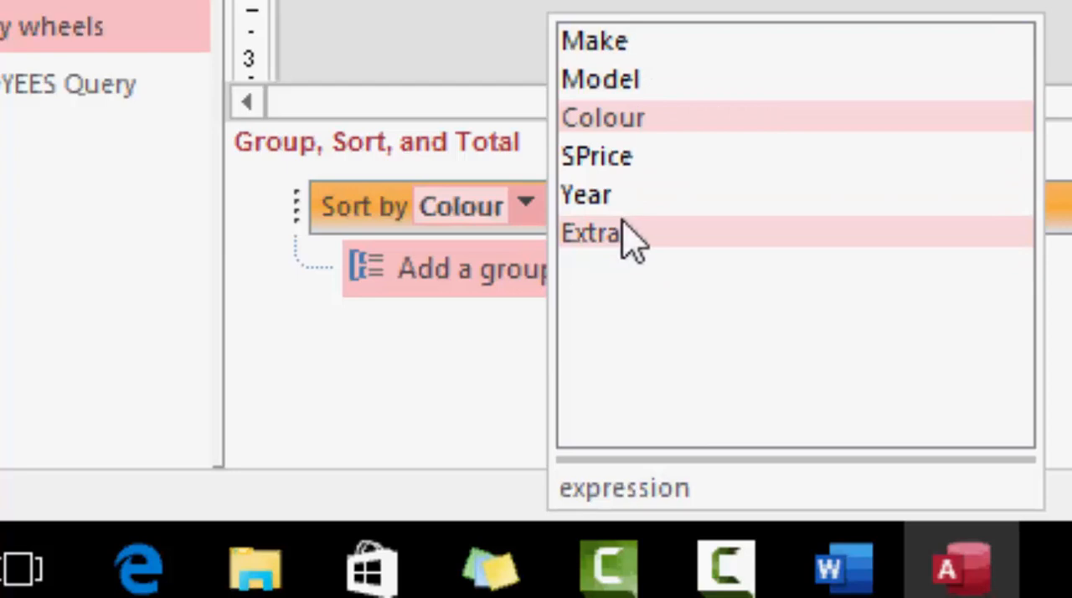
{"action": "left_click", "coordinate": [624, 84]}
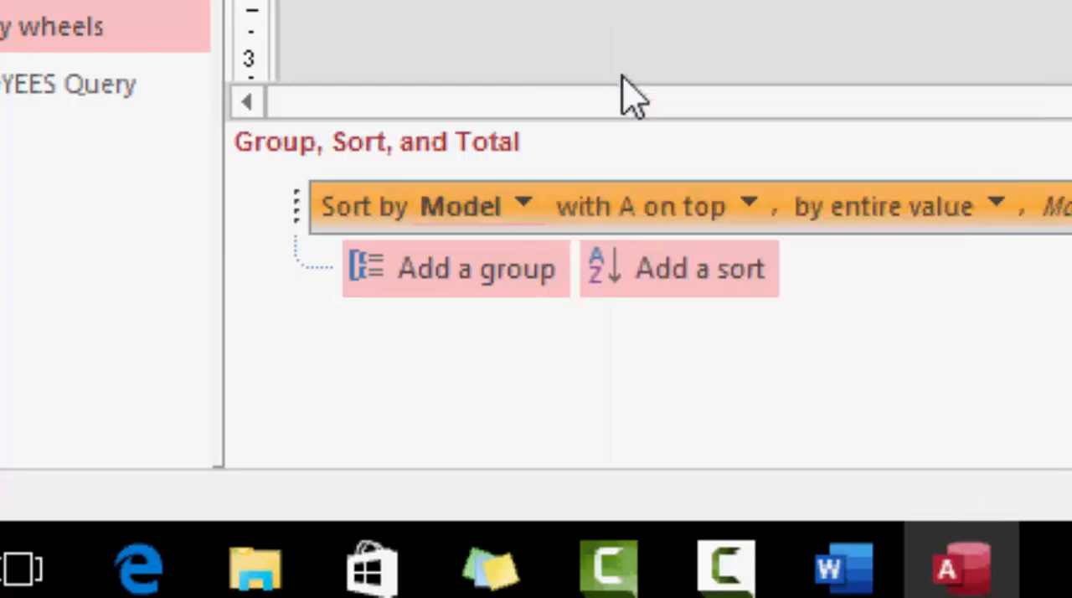
{"action": "left_click", "coordinate": [749, 204]}
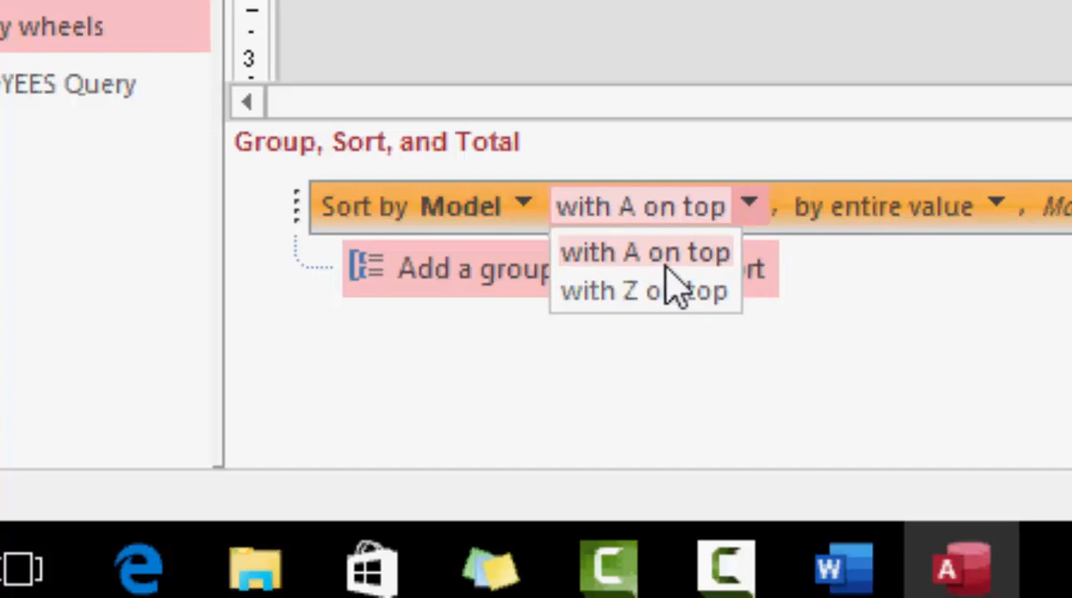
{"action": "left_click", "coordinate": [705, 266]}
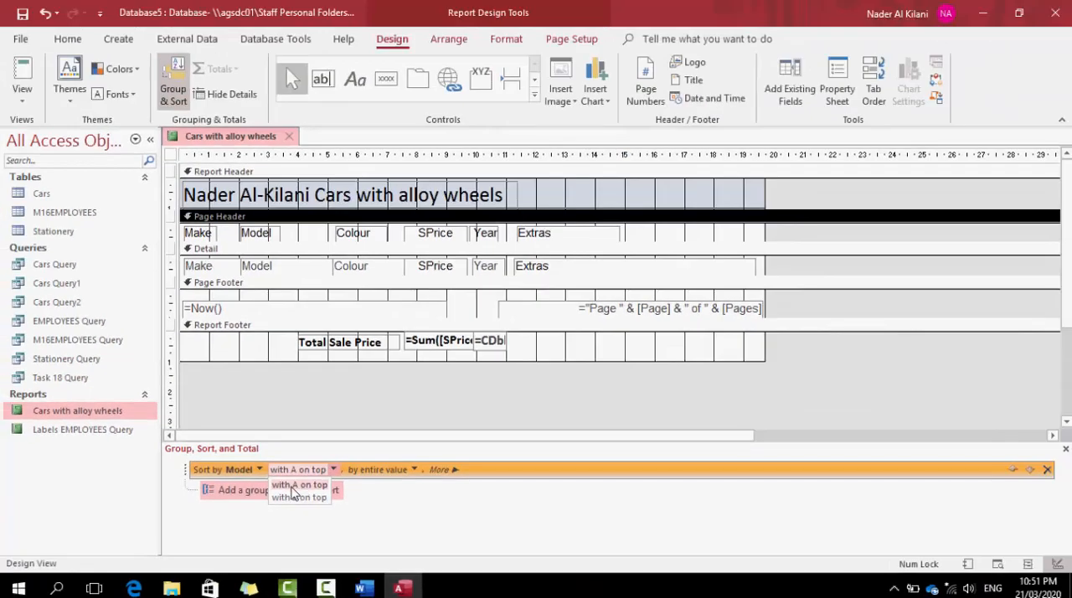
{"action": "left_click", "coordinate": [309, 486]}
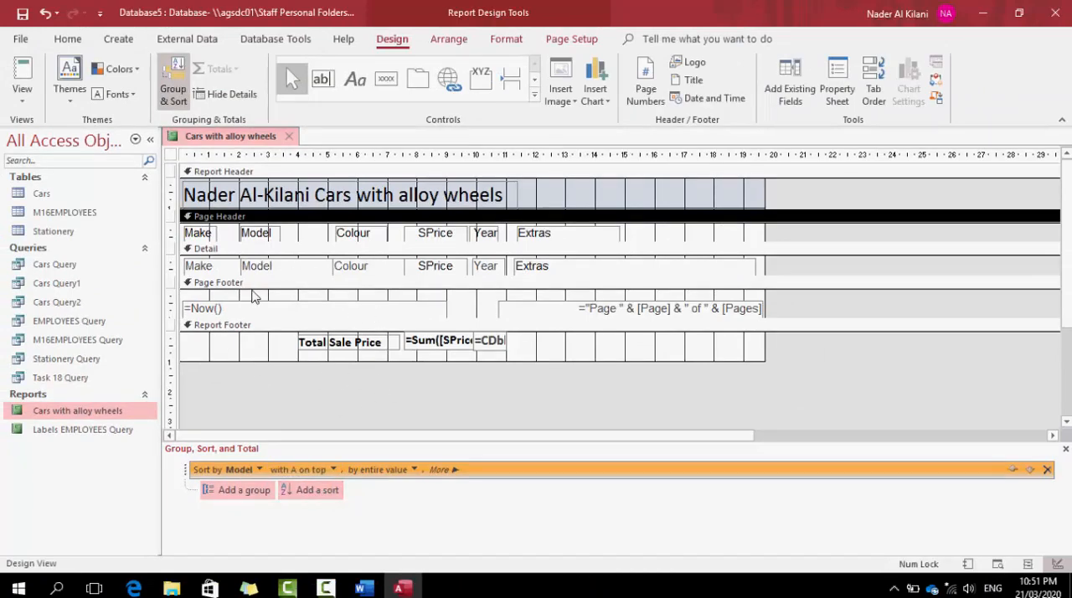
Examine the order of the Model column throughout the report in Print Preview
{"action": "right_click", "coordinate": [252, 144]}
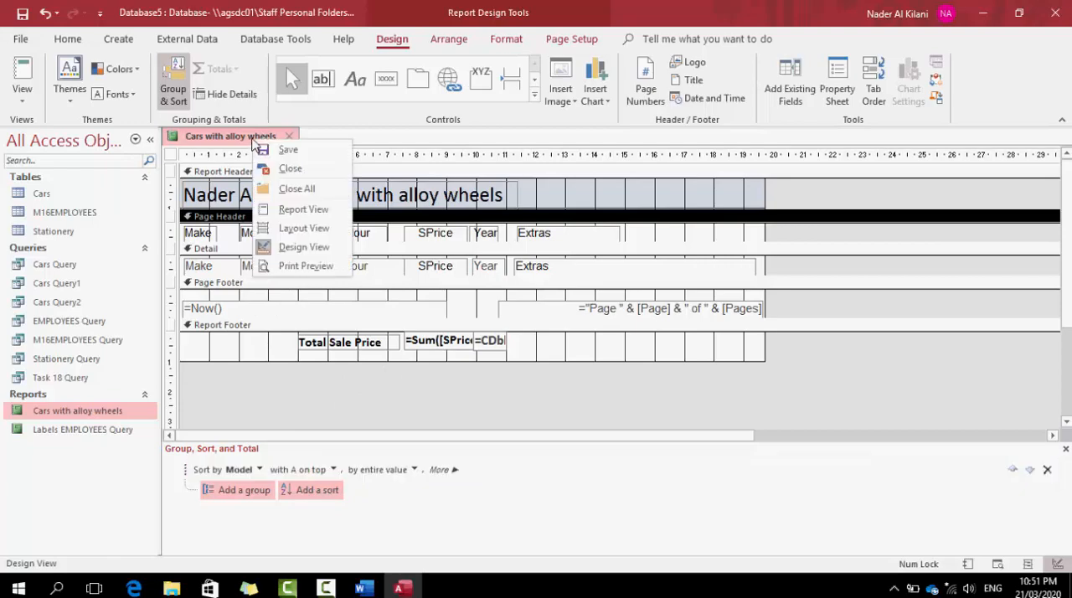
{"action": "left_click", "coordinate": [301, 266]}
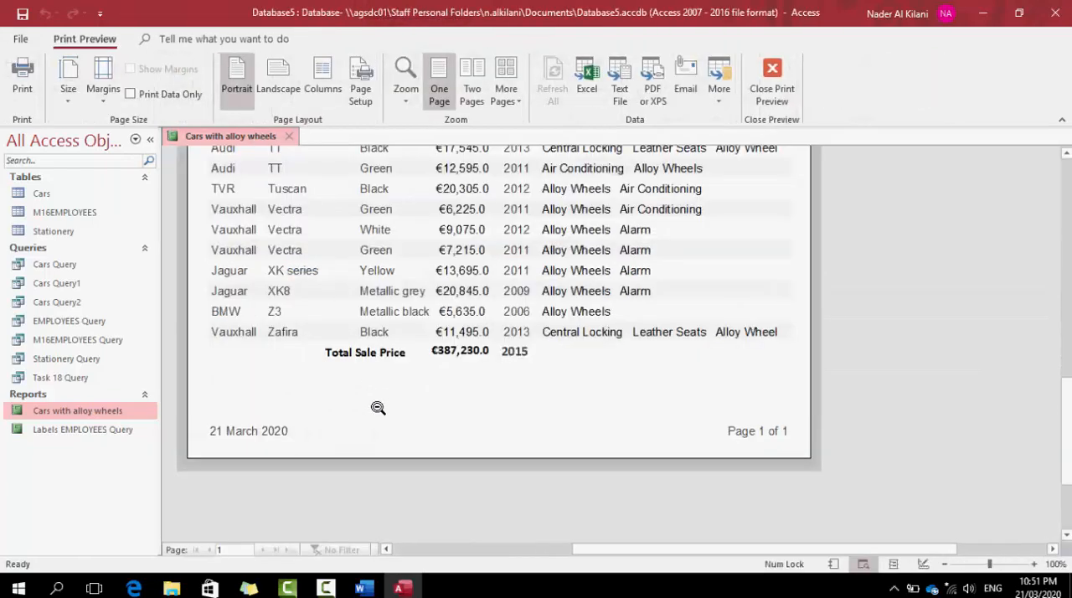
{"action": "scroll", "coordinate": [325, 383], "scroll_direction": "up", "scroll_amount": 8}
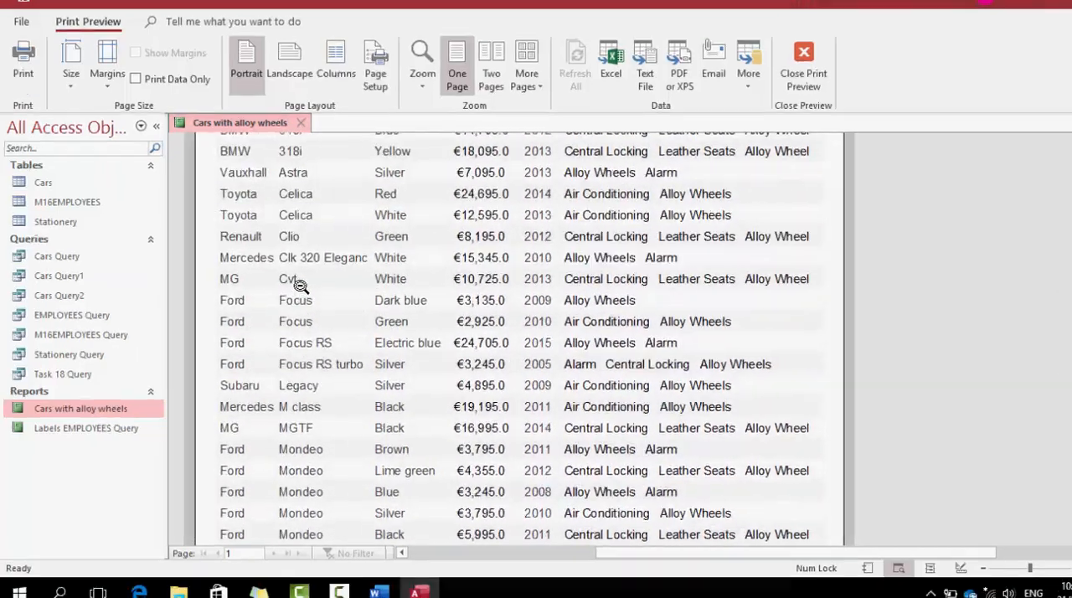
{"action": "scroll", "coordinate": [301, 287], "scroll_direction": "up", "scroll_amount": 5}
{"action": "scroll", "coordinate": [303, 275], "scroll_direction": "down", "scroll_amount": 2}
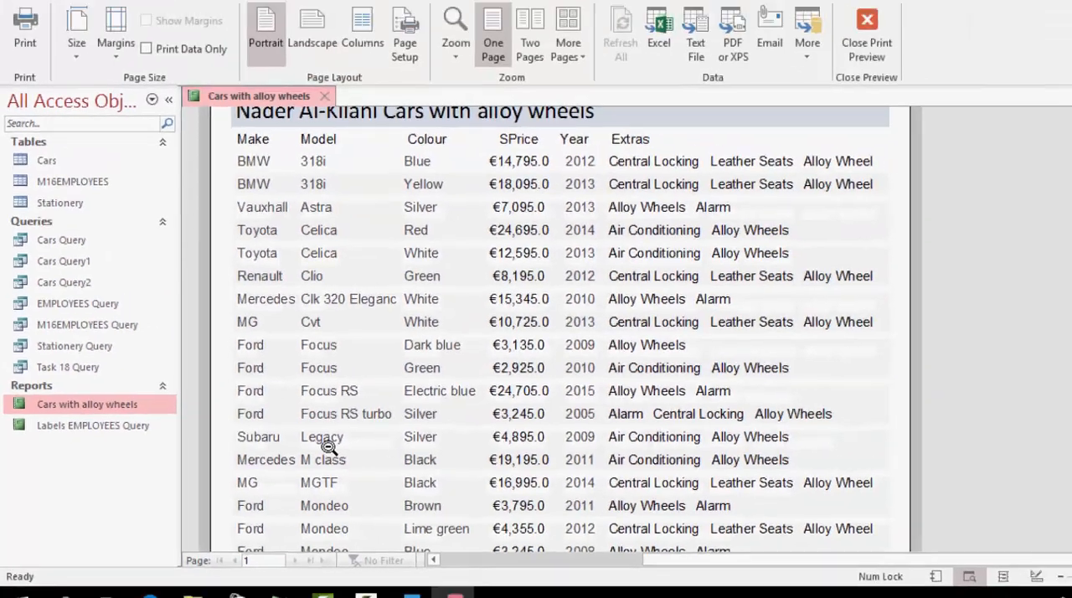
{"action": "scroll", "coordinate": [646, 453], "scroll_direction": "down", "scroll_amount": 3}
{"action": "scroll", "coordinate": [290, 457], "scroll_direction": "down", "scroll_amount": 5}
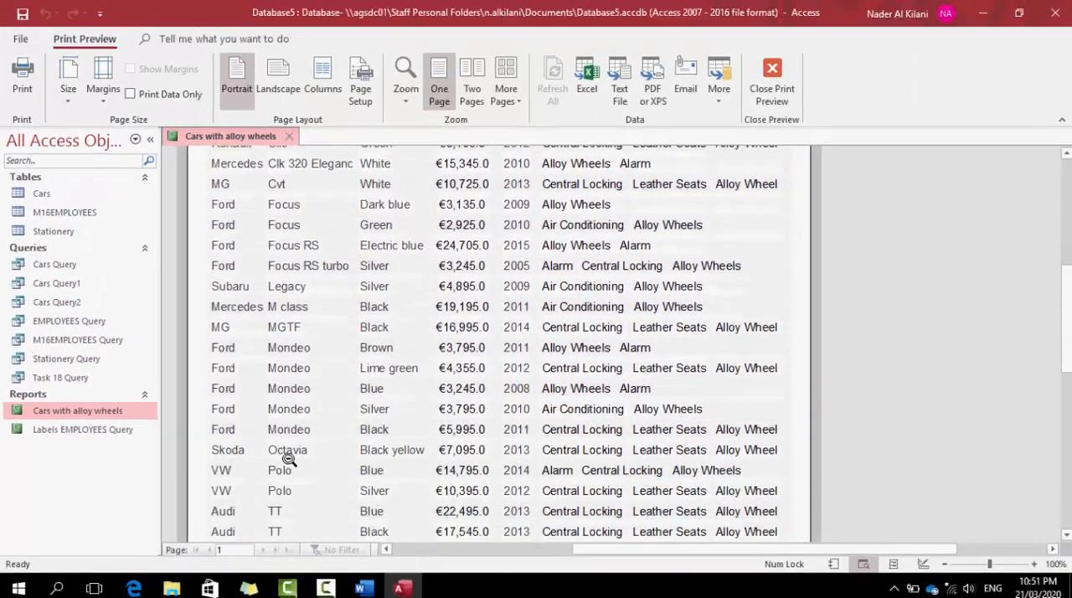